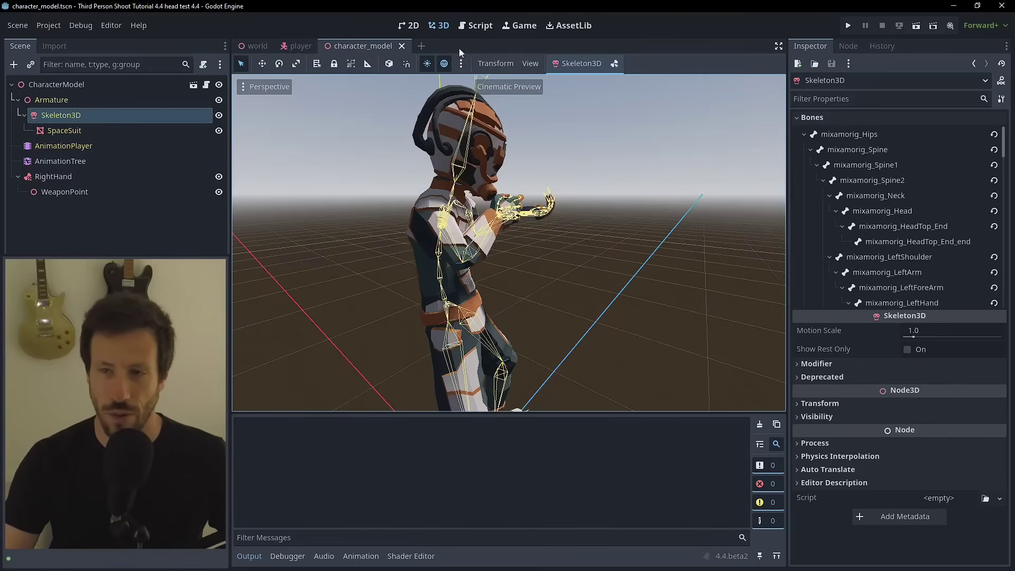
- Open a new empty scene tab beside the character_model scene
click(421, 46)
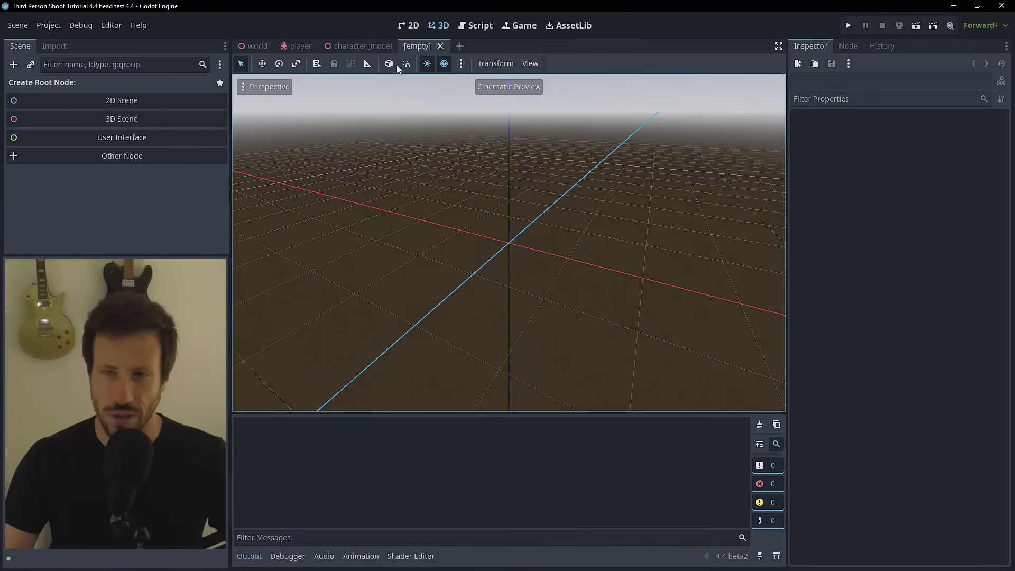
- Create a 3D Scene root node and rename it NPC
click(126, 121)
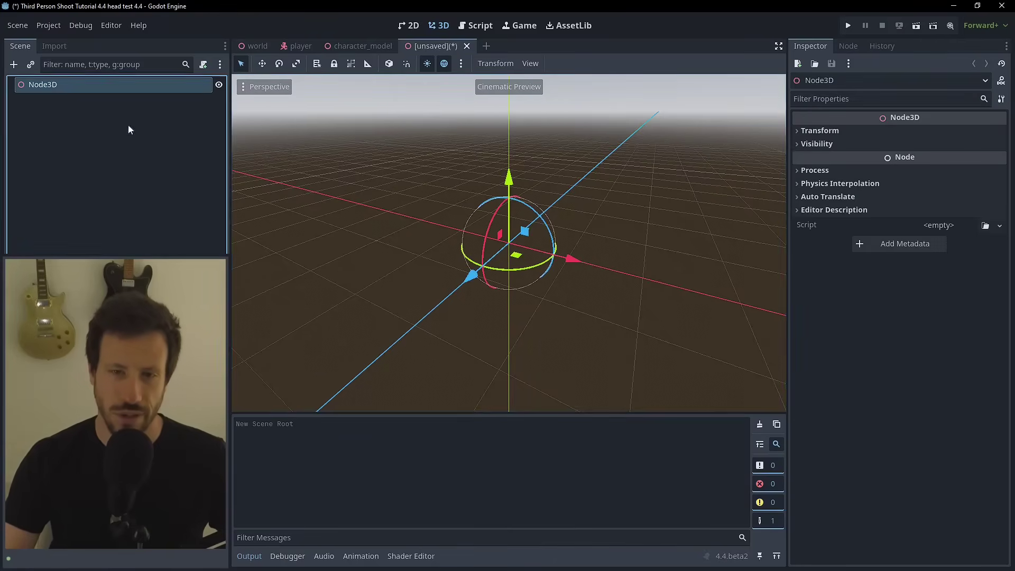
double_click(32, 86)
text(NPC)
key(Return)
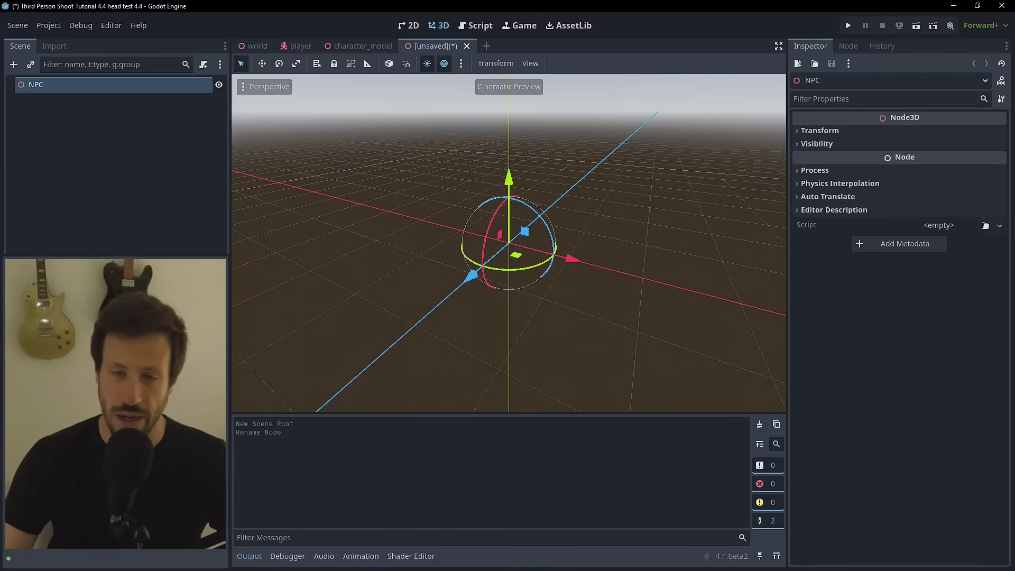
- Add the Punk character at the origin and enable Editable Children on it
drag(114, 402, 477, 270)
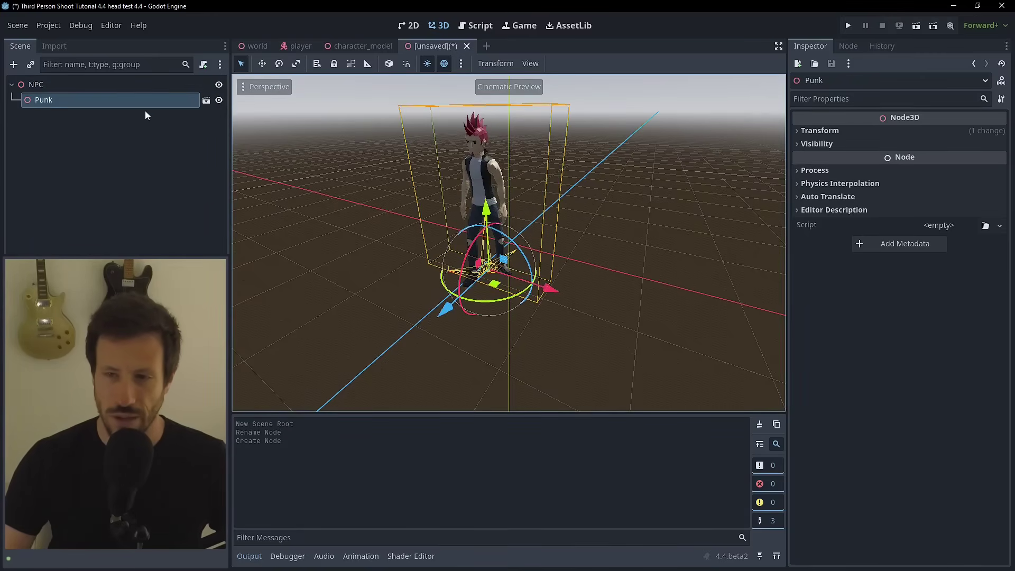
click(832, 131)
click(1000, 145)
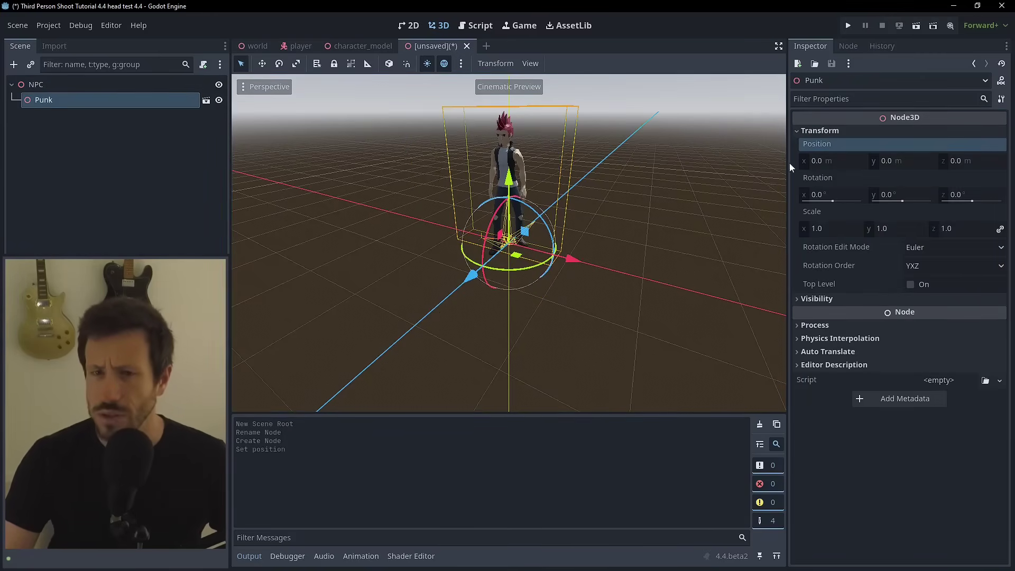
right_click(128, 96)
click(201, 381)
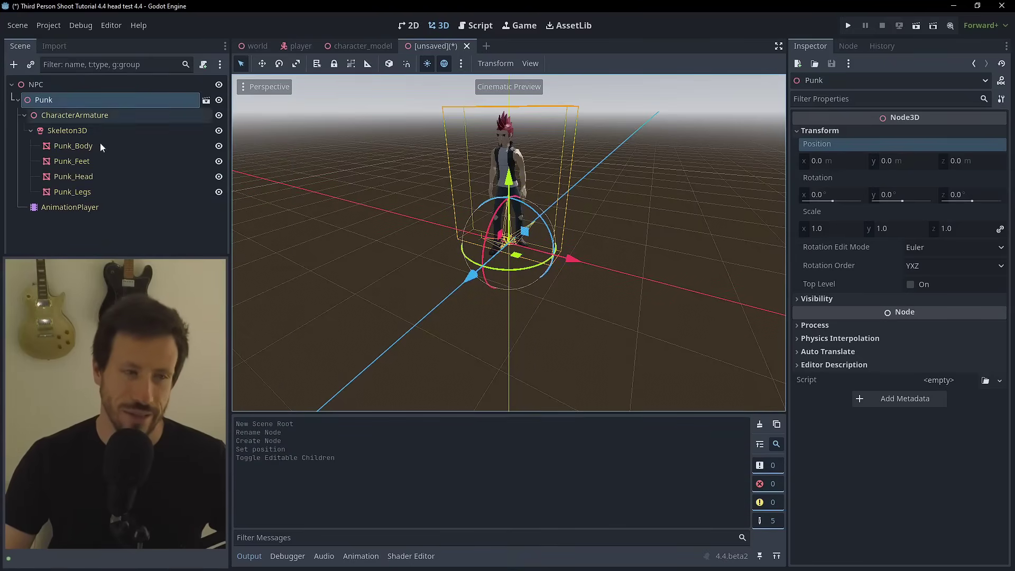
- Add a LookAtModifier3D child under the Punk's Skeleton3D by searching 'look'
click(70, 131)
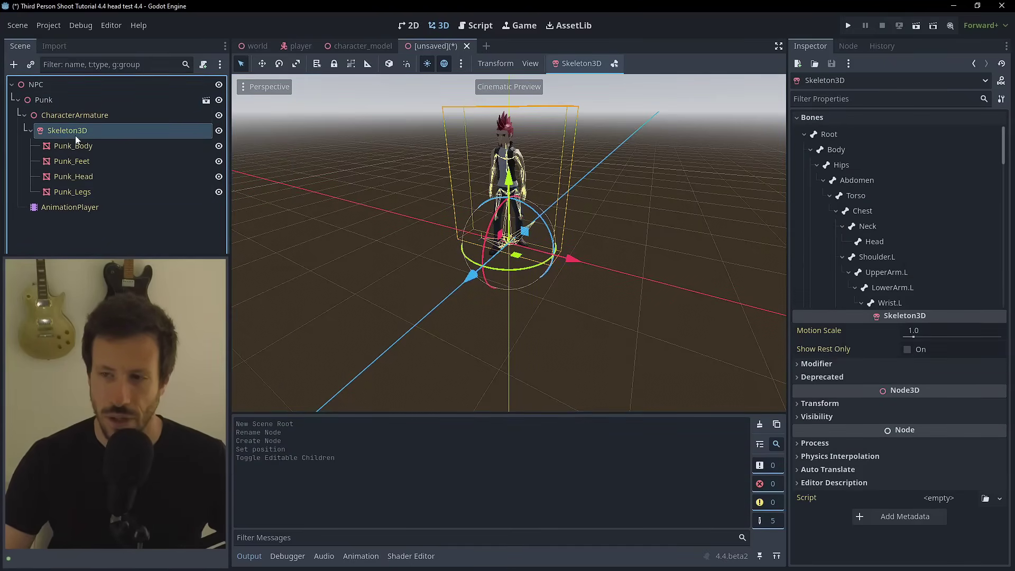
click(15, 64)
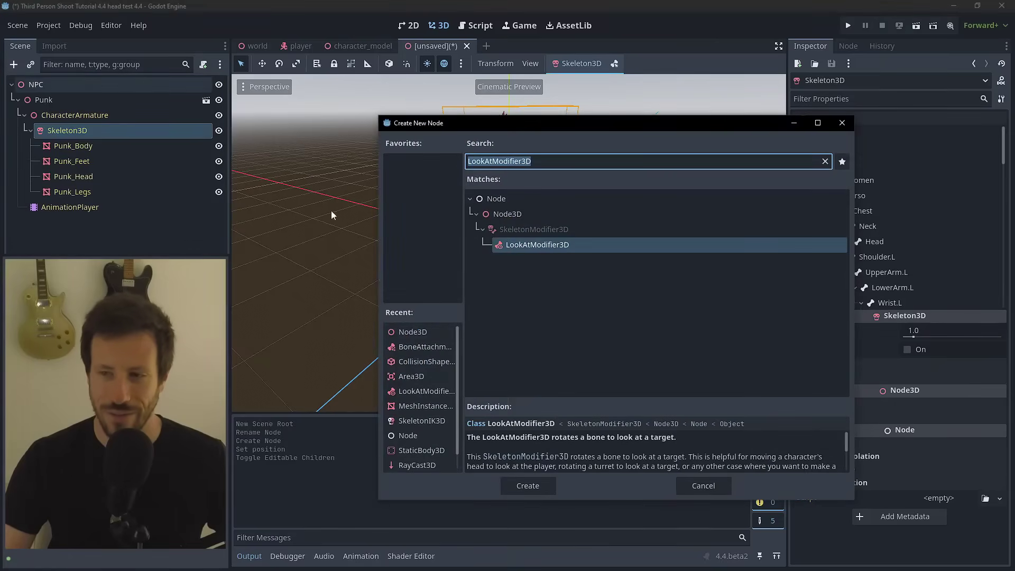
key(BackSpace)
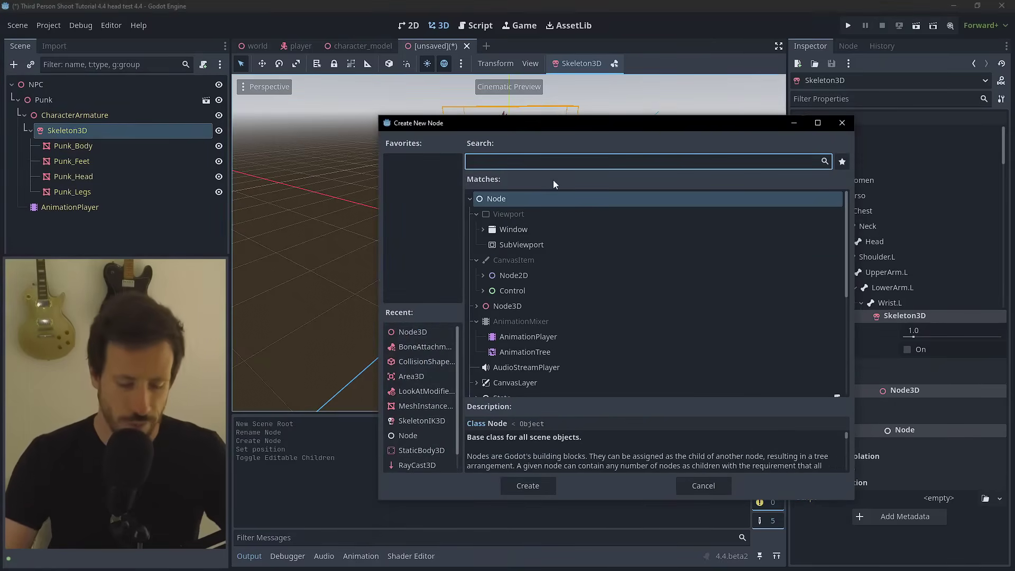
text(look)
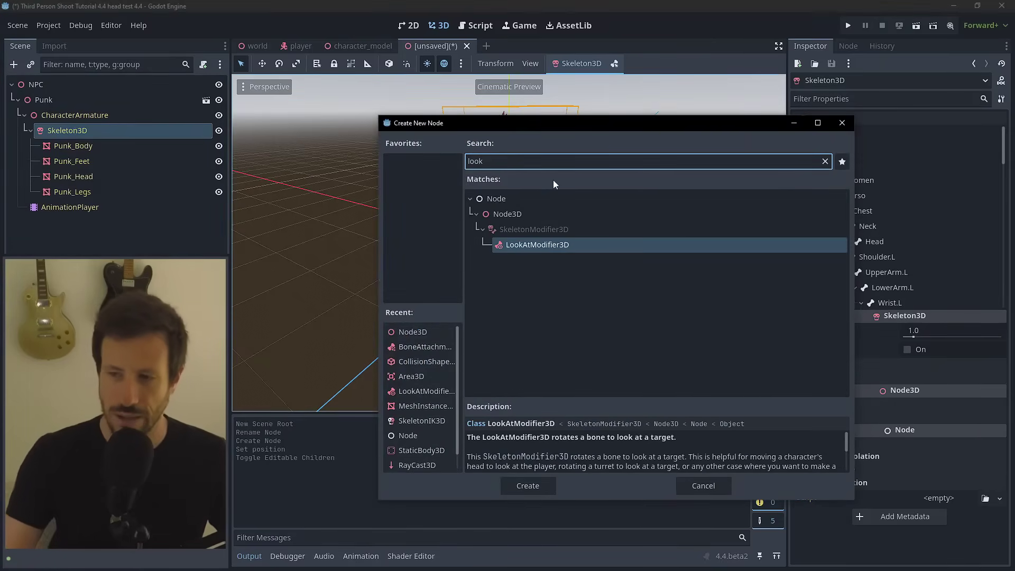
double_click(530, 244)
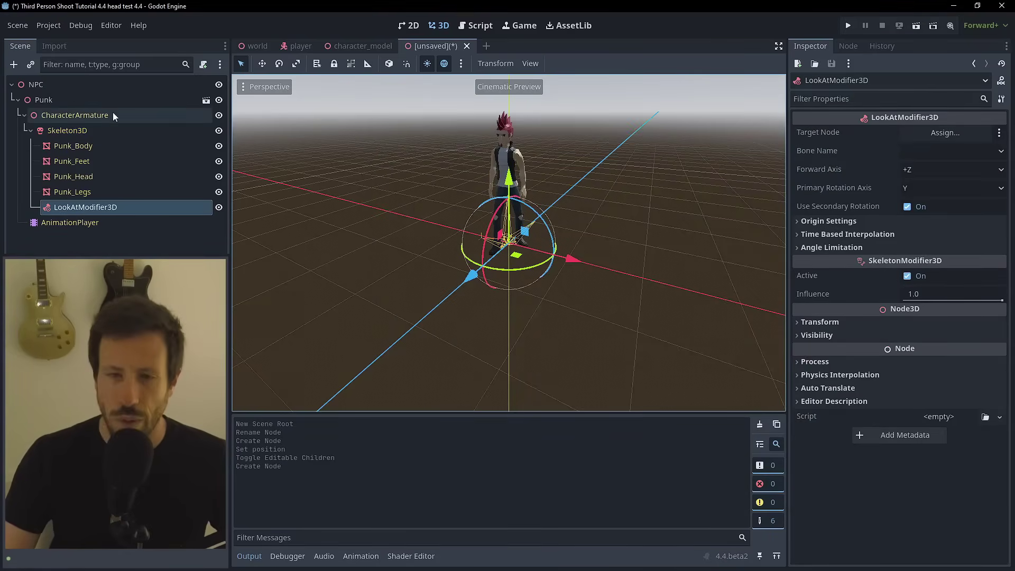
click(72, 86)
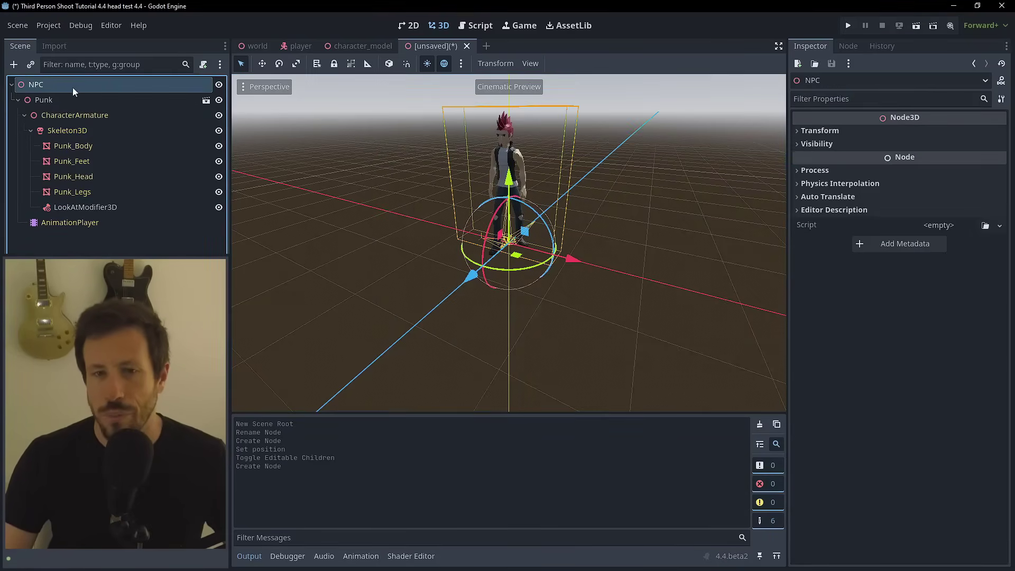
- Add a Node3D child under NPC and drag it forward in front of the Punk
click(14, 64)
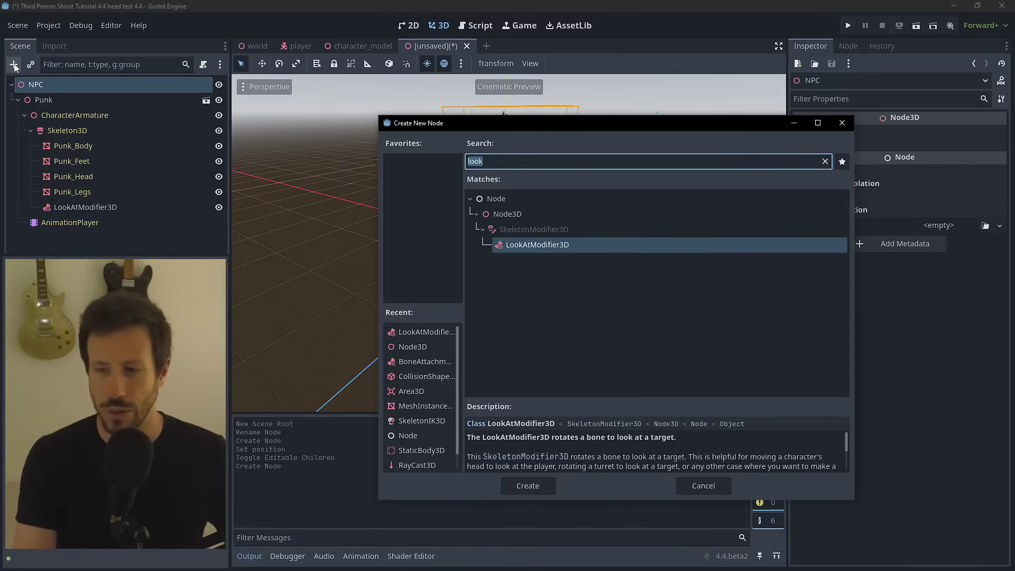
text(node3)
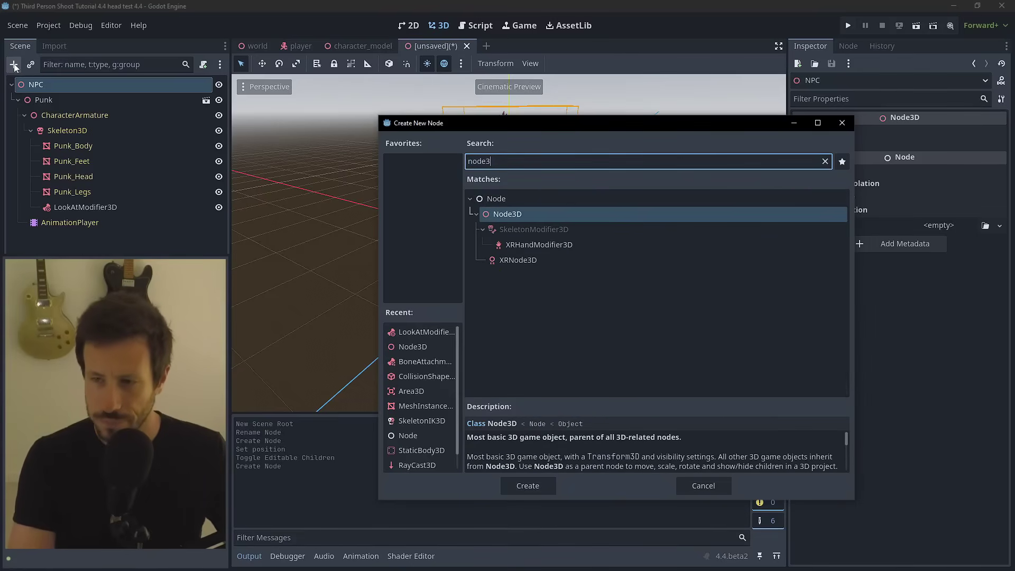
click(484, 213)
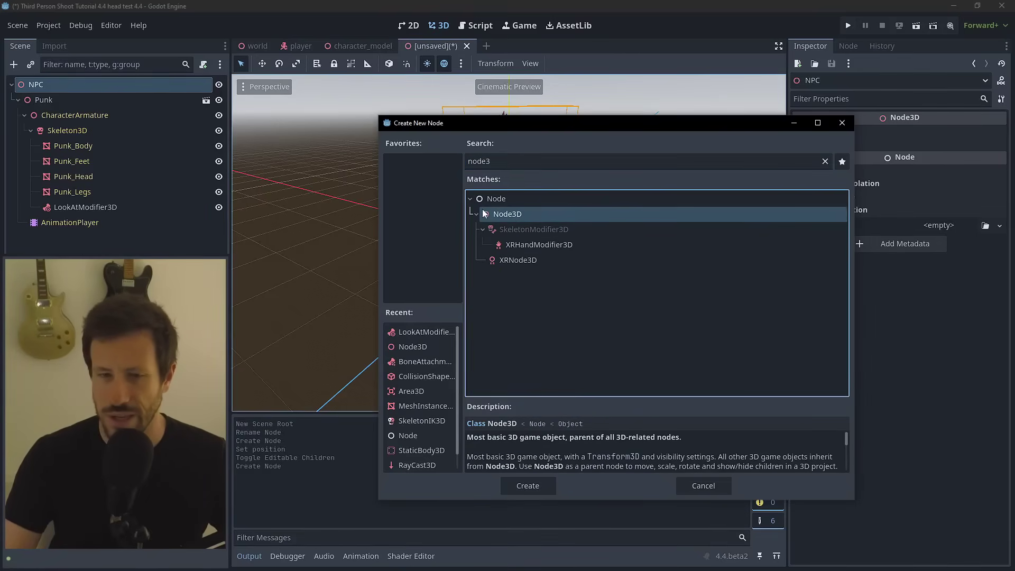
double_click(487, 214)
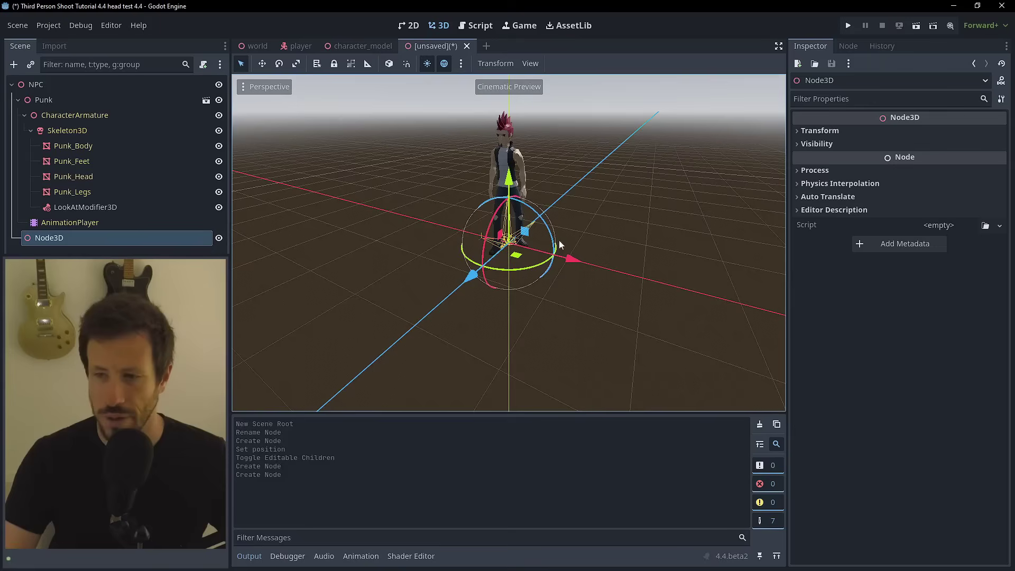
drag(470, 275, 370, 332)
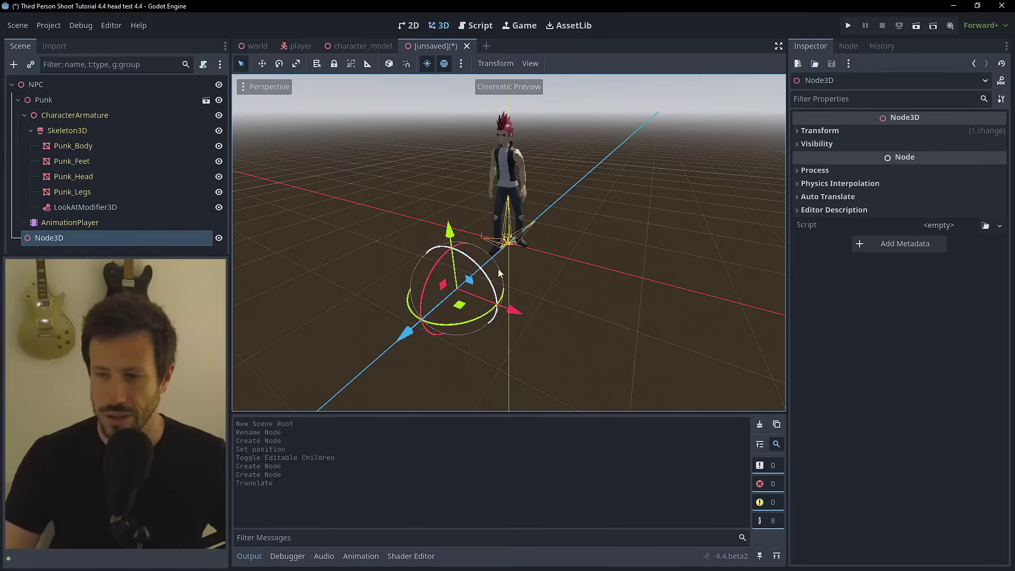
click(100, 207)
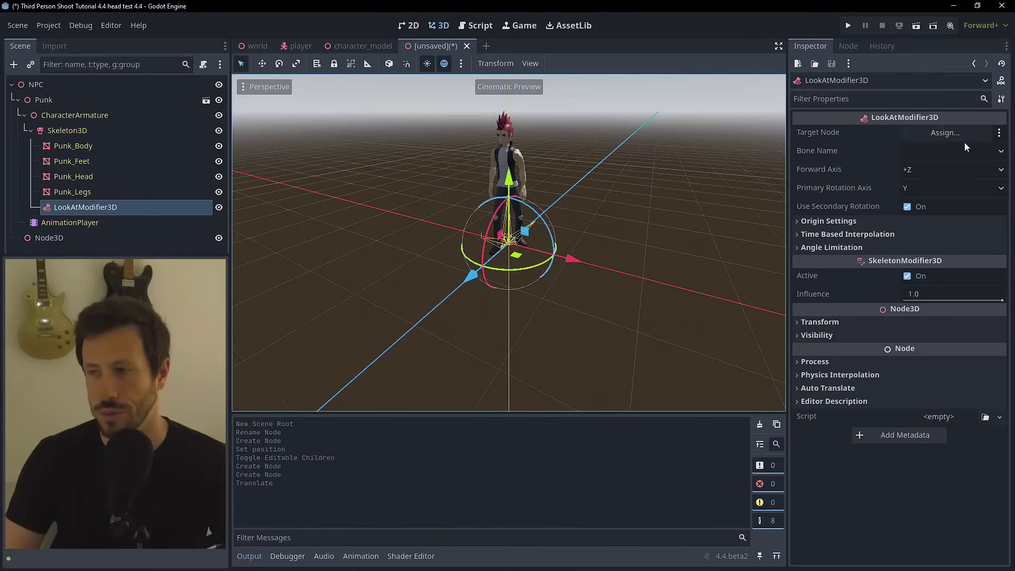
- Set the LookAtModifier3D Target Node to Node3D and Bone Name to Neck
click(952, 134)
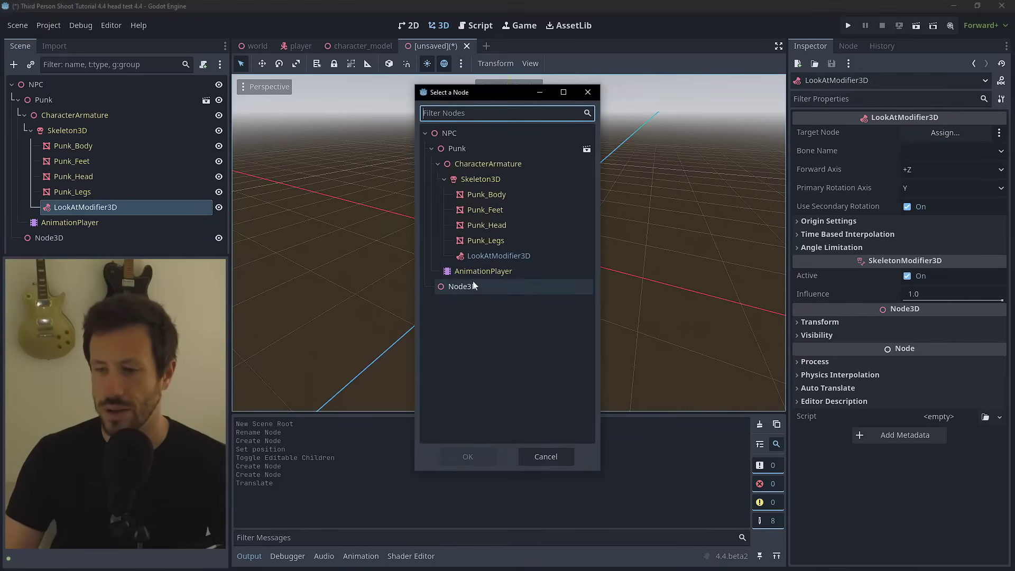
double_click(473, 287)
click(916, 151)
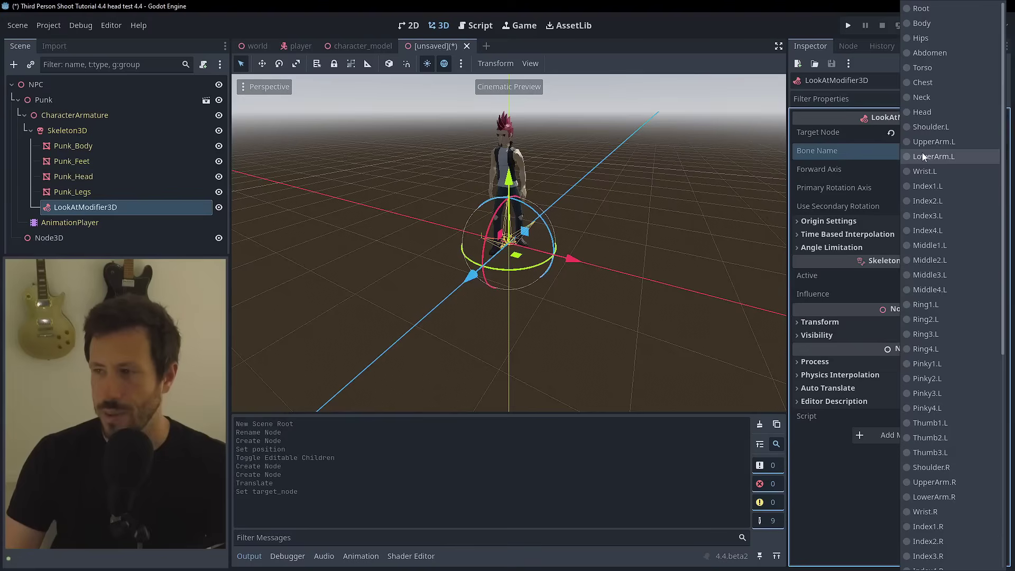
click(929, 100)
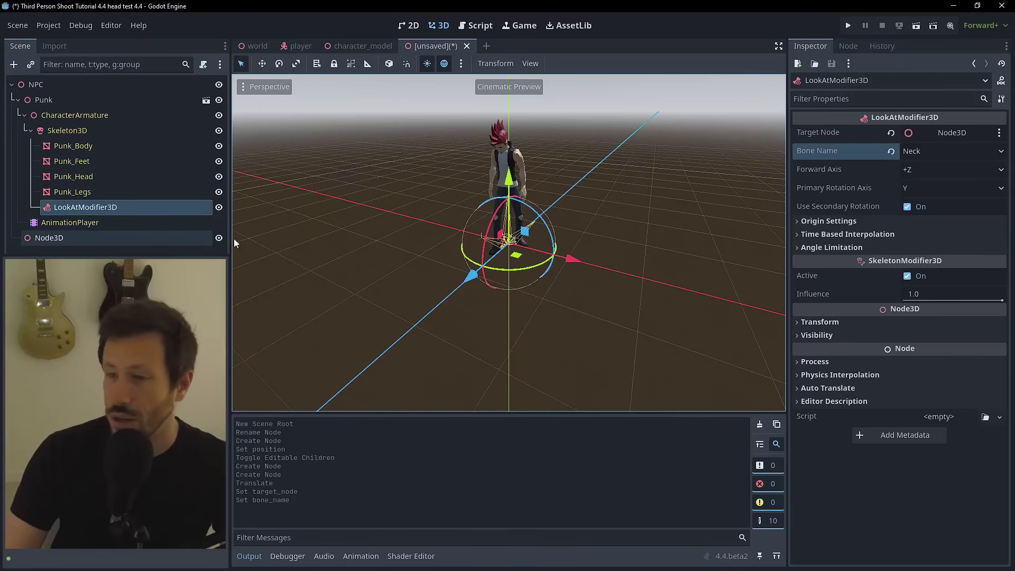
- Raise the Node3D target to head height and view the Forward Axis choices (+Z)
click(84, 236)
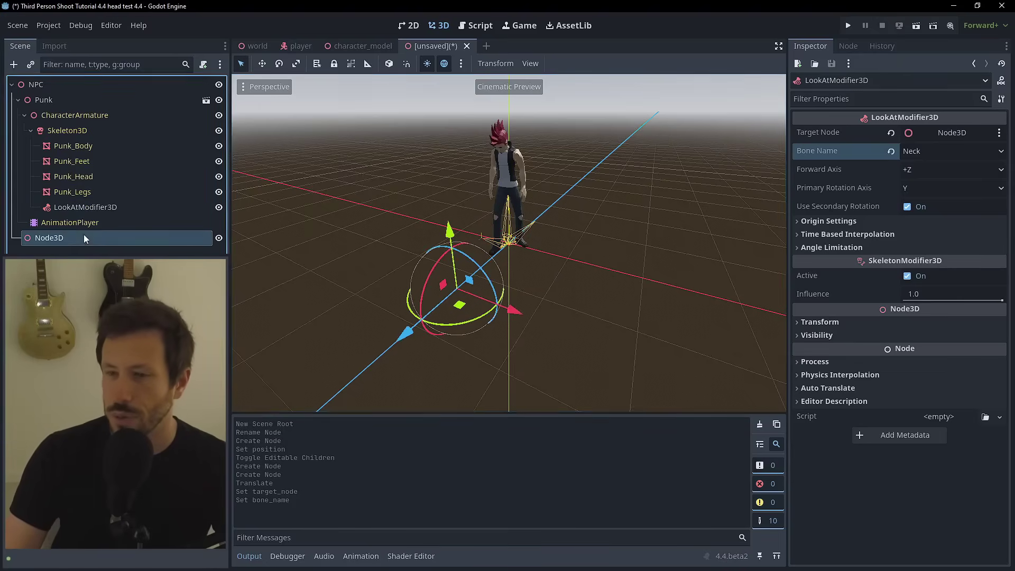
drag(449, 230, 449, 72)
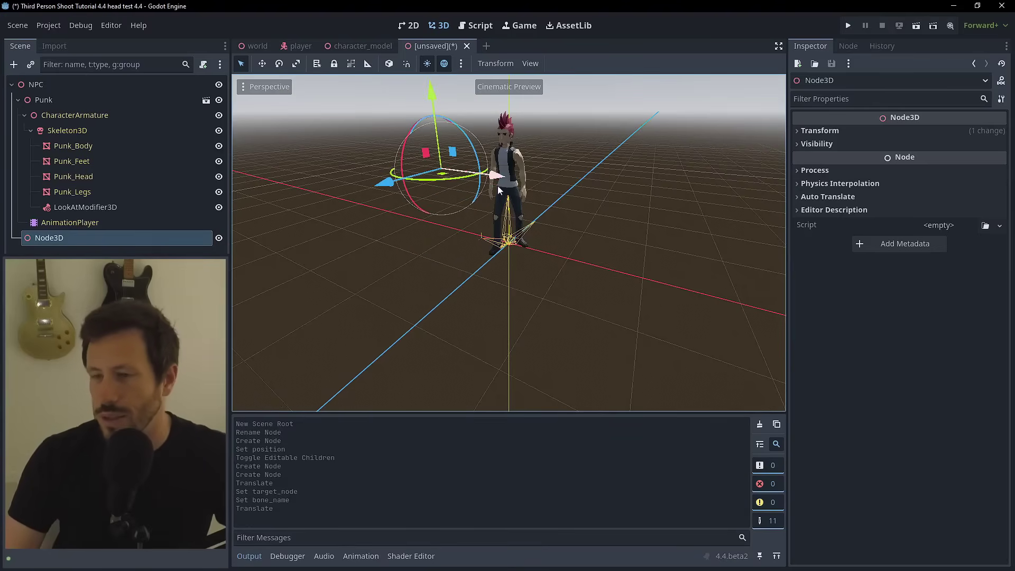
middle_drag(489, 192, 466, 164)
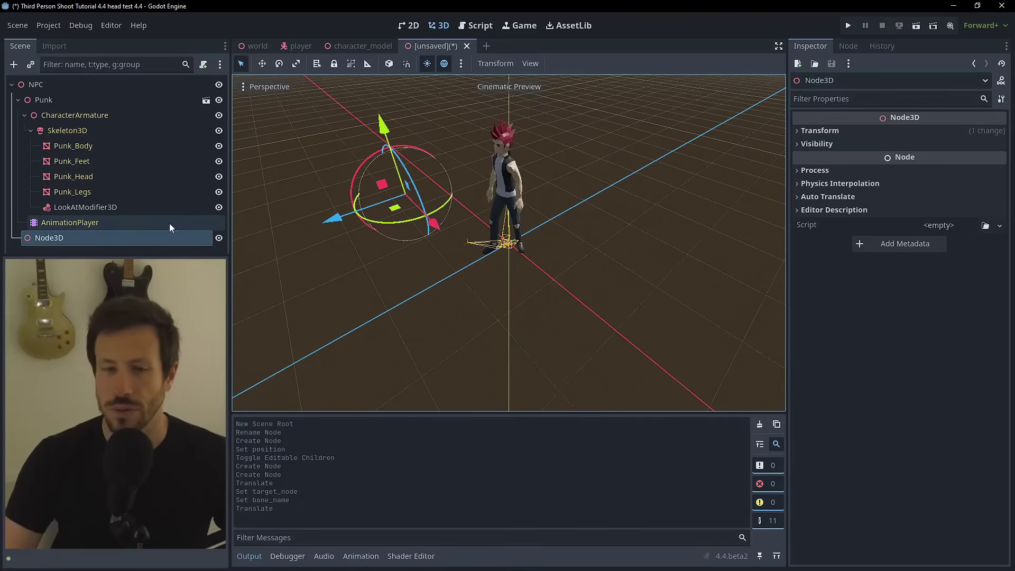
click(90, 206)
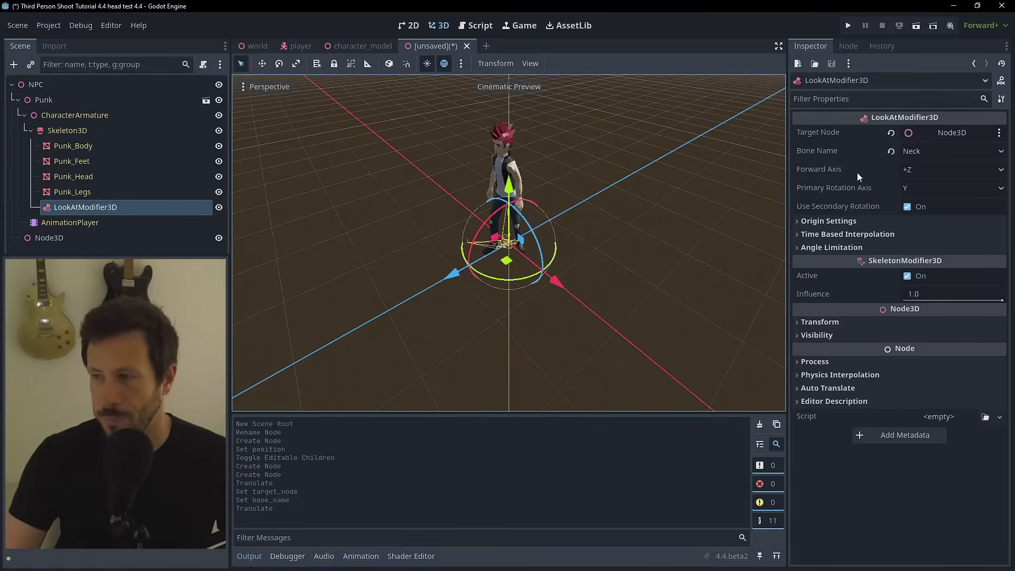
click(939, 169)
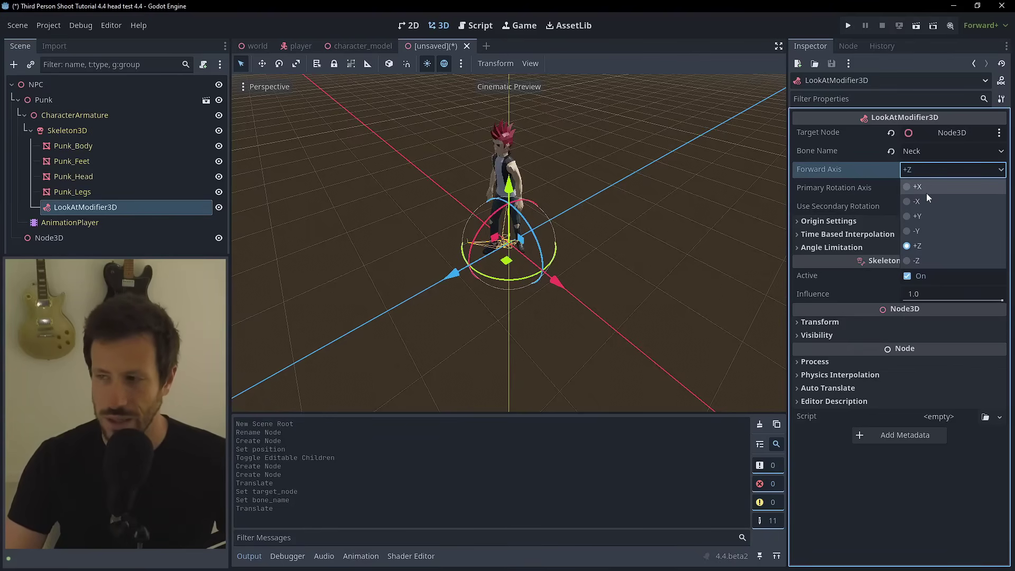
- Keep Forward Axis at +Z, slide Node3D right, and undo a trial Punk rotation
click(922, 171)
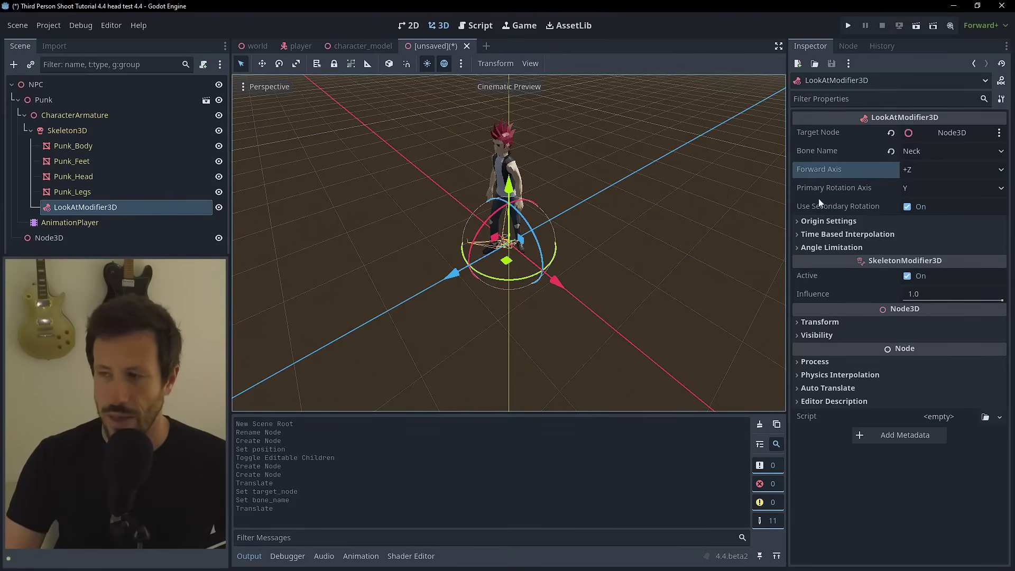
click(94, 239)
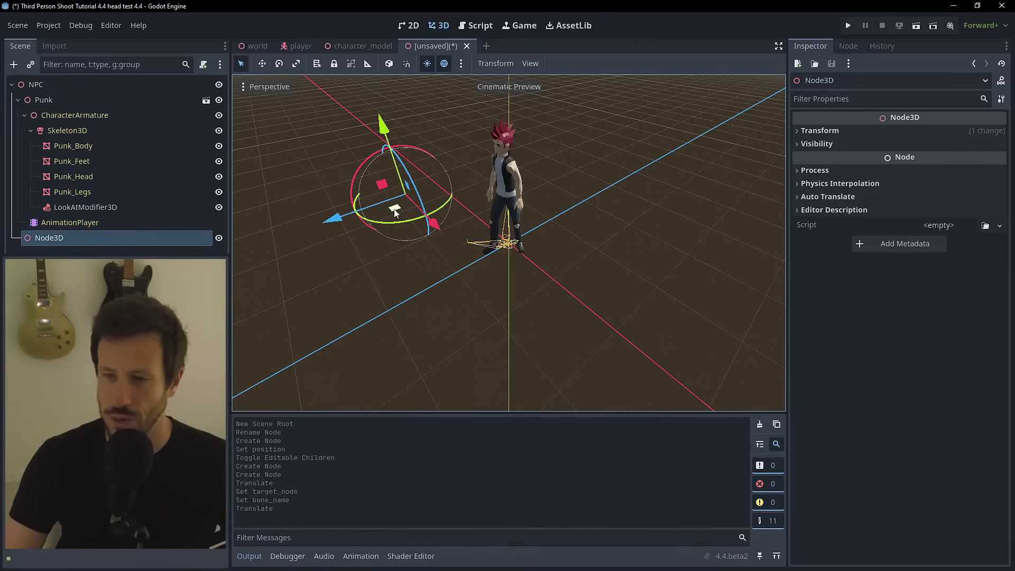
drag(395, 212, 462, 197)
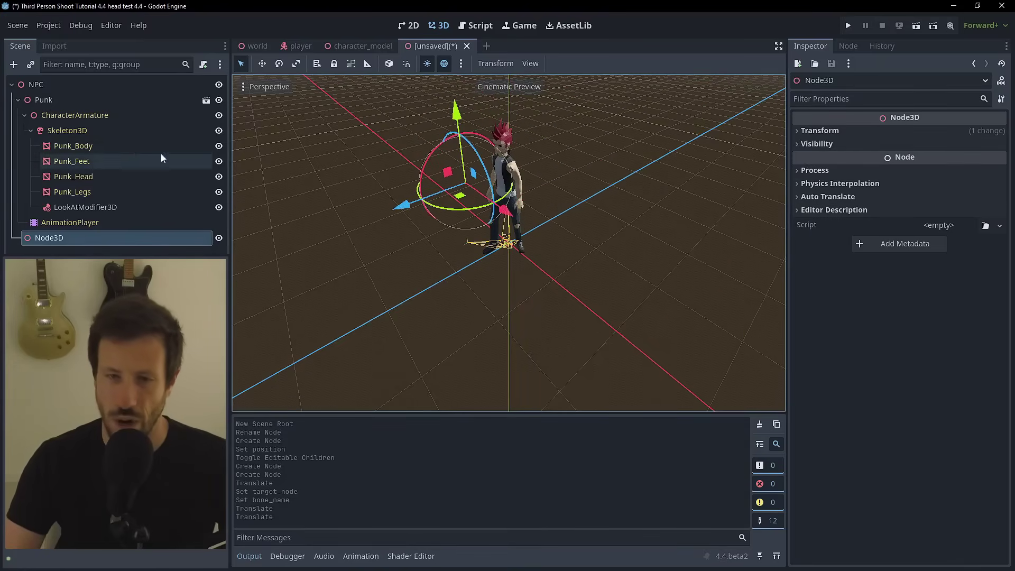
click(58, 100)
drag(495, 279, 508, 253)
key(ctrl+z)
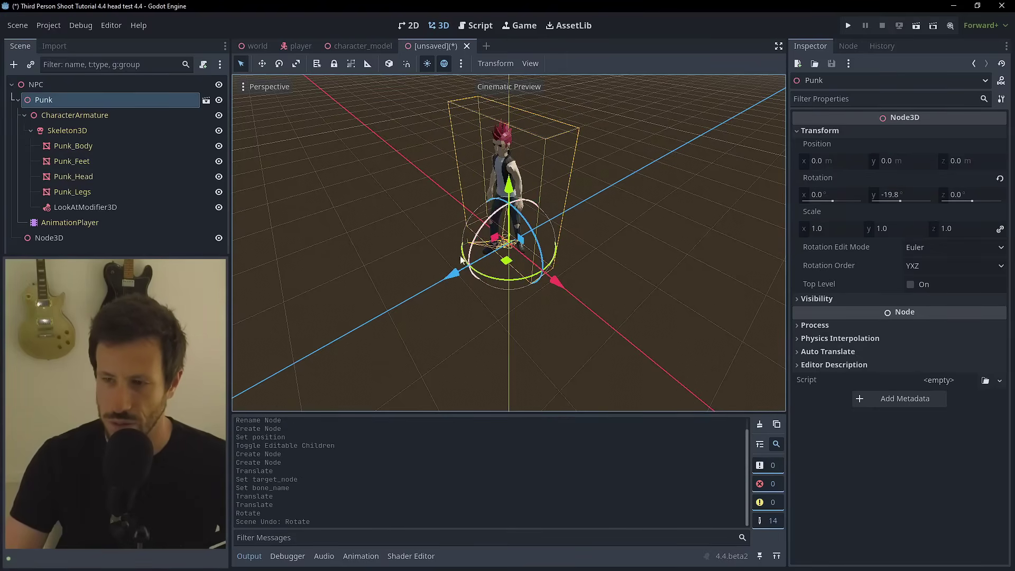
- Raise the Node3D target upward and shift it along its Z axis
click(111, 239)
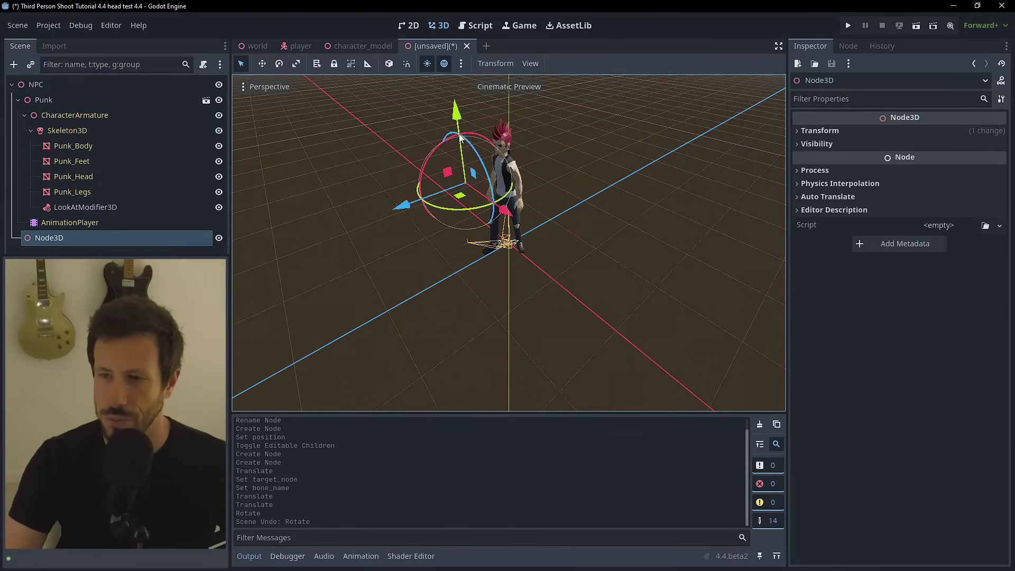
drag(457, 140, 455, 53)
middle_drag(517, 126, 437, 140)
mouse_move(374, 141)
mouse_down()
mouse_move(450, 132)
mouse_move(380, 141)
mouse_up()
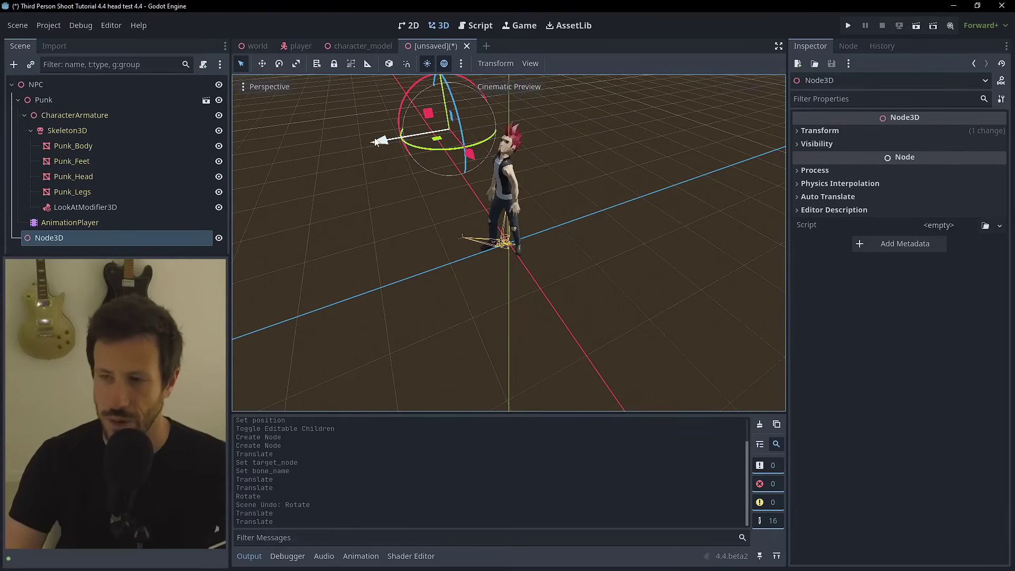
click(87, 207)
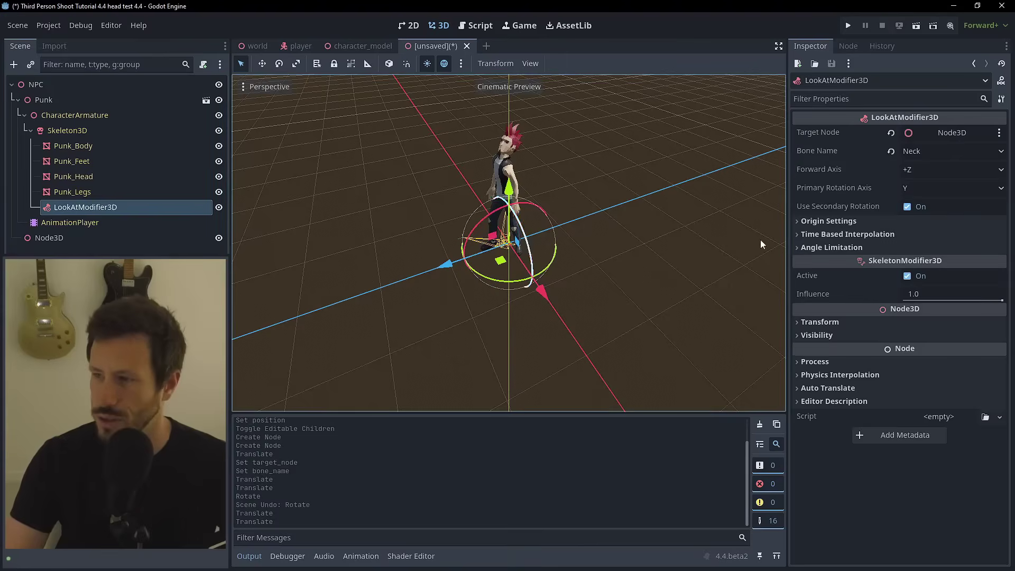
- Set Primary Rotation Axis to X and move the Node3D target around to test
click(915, 189)
click(918, 205)
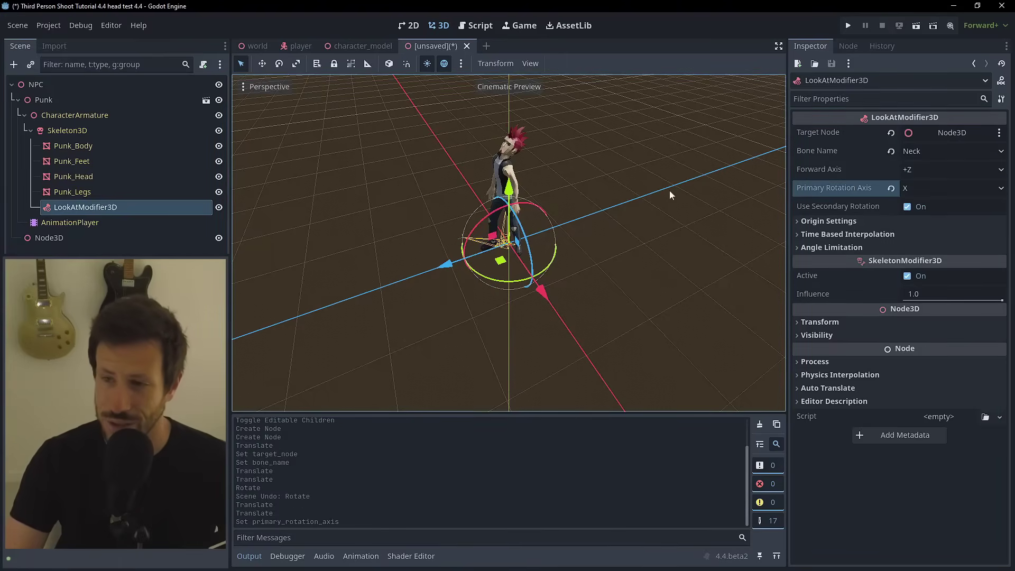
click(103, 238)
mouse_move(402, 141)
mouse_down()
mouse_move(492, 130)
mouse_move(391, 137)
mouse_move(480, 136)
mouse_move(405, 151)
mouse_up()
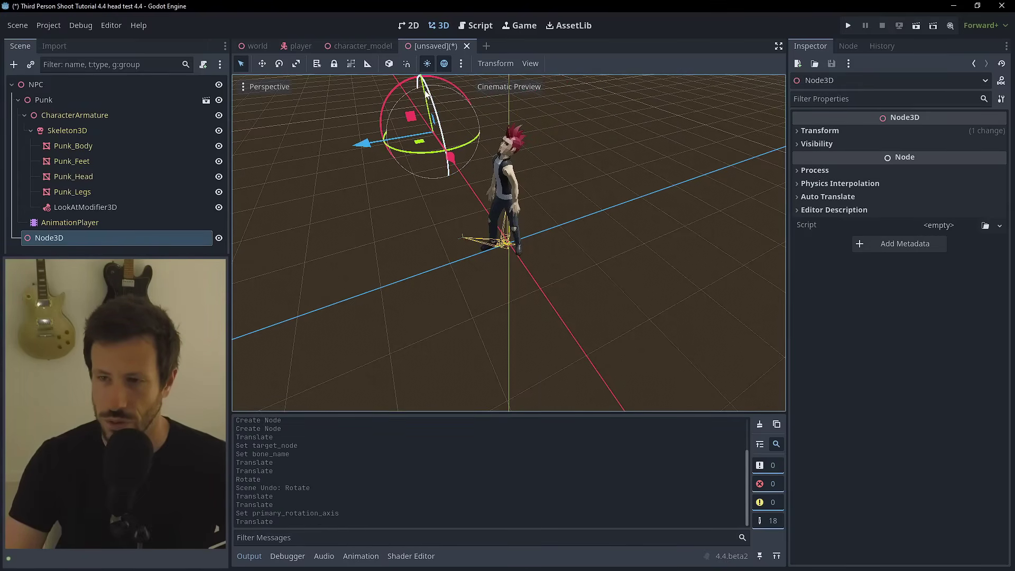
mouse_move(436, 108)
middle_down()
mouse_move(468, 149)
mouse_move(452, 119)
middle_up()
drag(452, 119, 459, 182)
drag(408, 261, 461, 222)
click(487, 175)
- Try Primary Rotation Axis Y, then Z, and settle back on Y
click(86, 207)
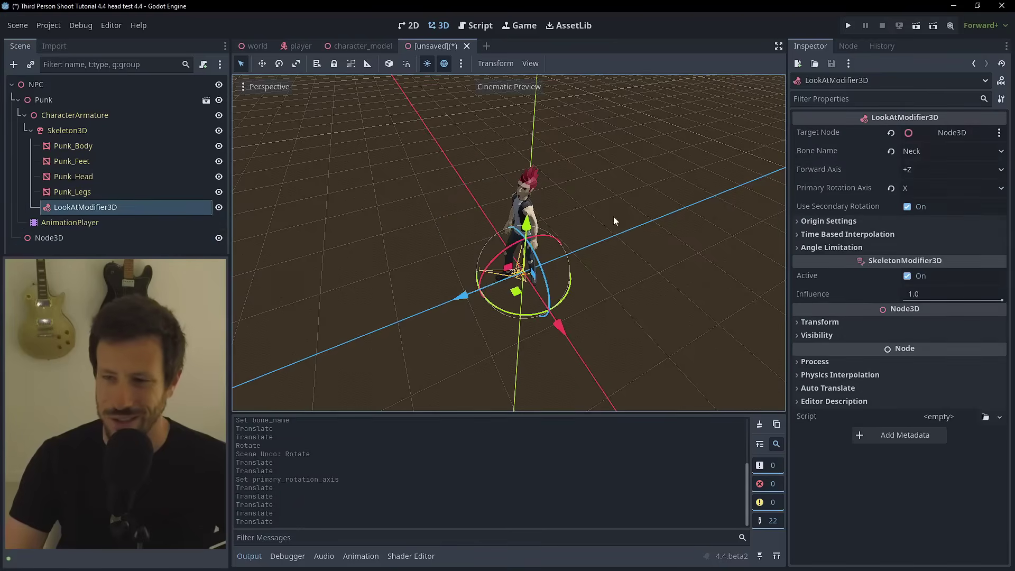
click(940, 189)
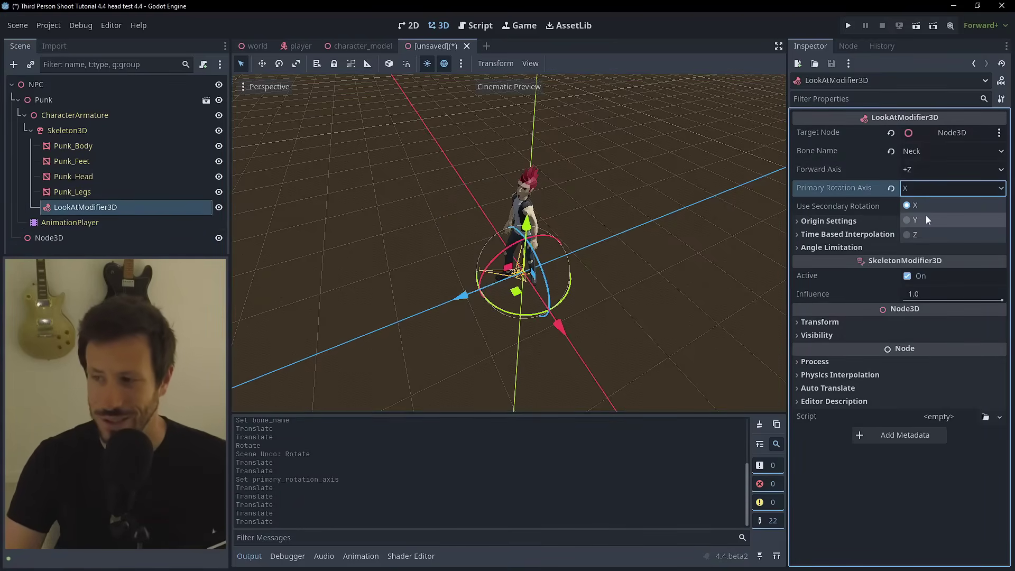
click(926, 218)
click(931, 189)
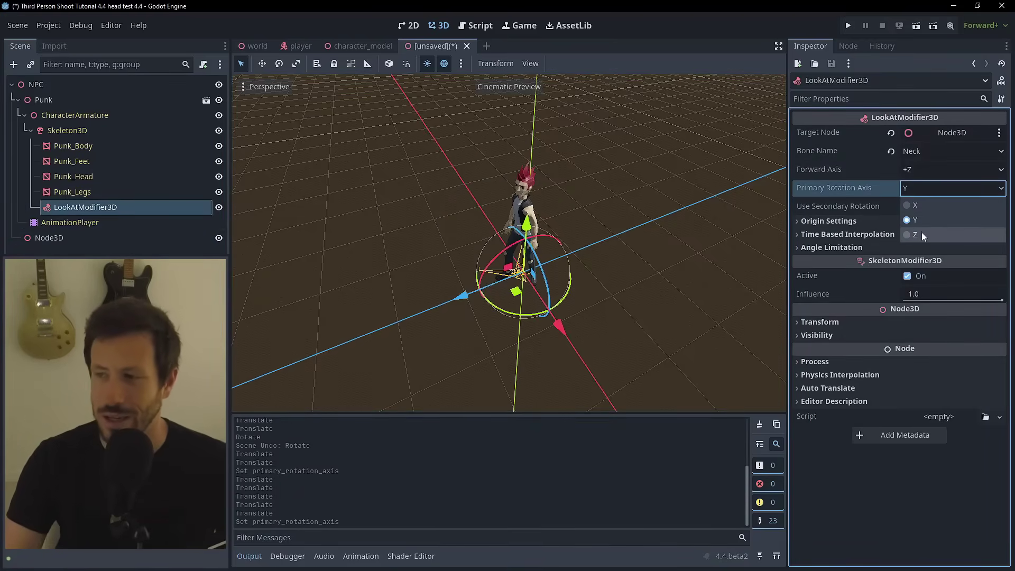
click(922, 234)
click(937, 188)
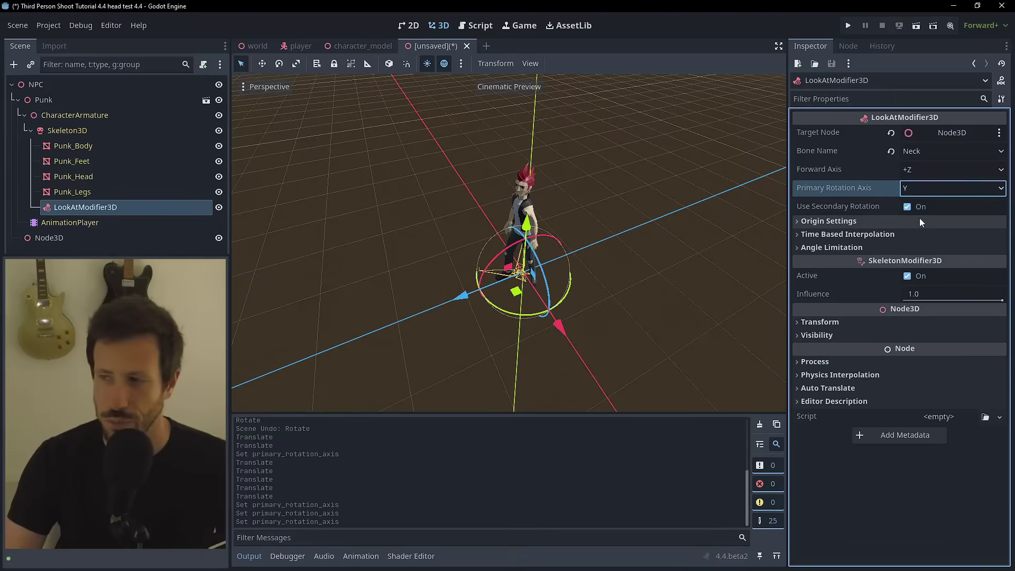
click(920, 218)
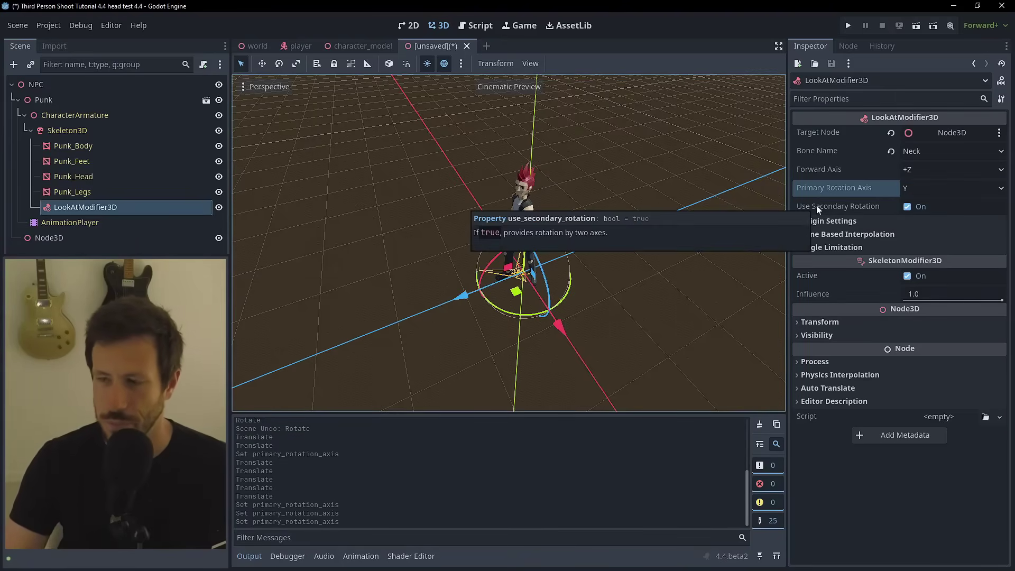
- Turn off Use Secondary Rotation and move the Node3D target to compare
click(908, 206)
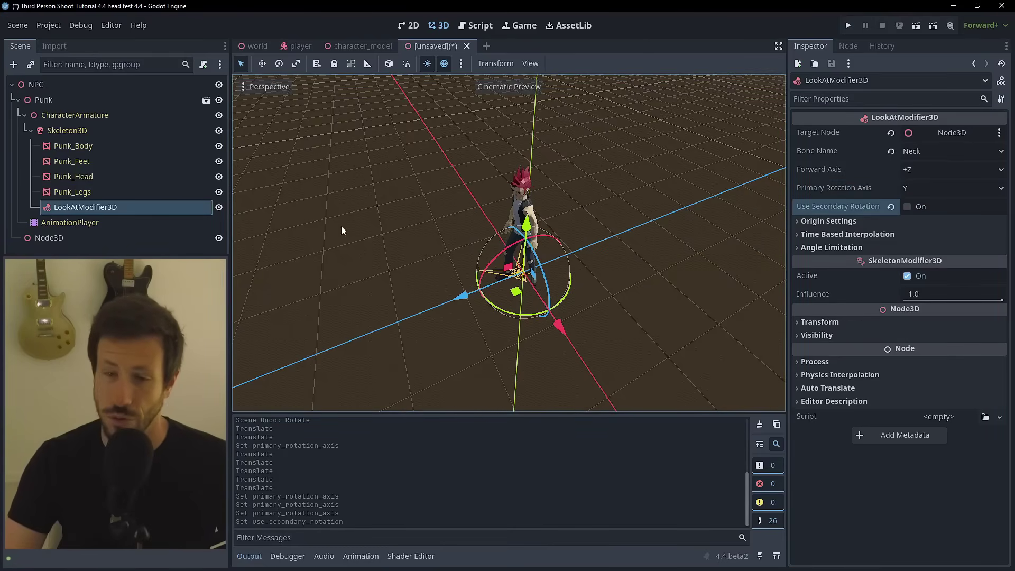
click(130, 238)
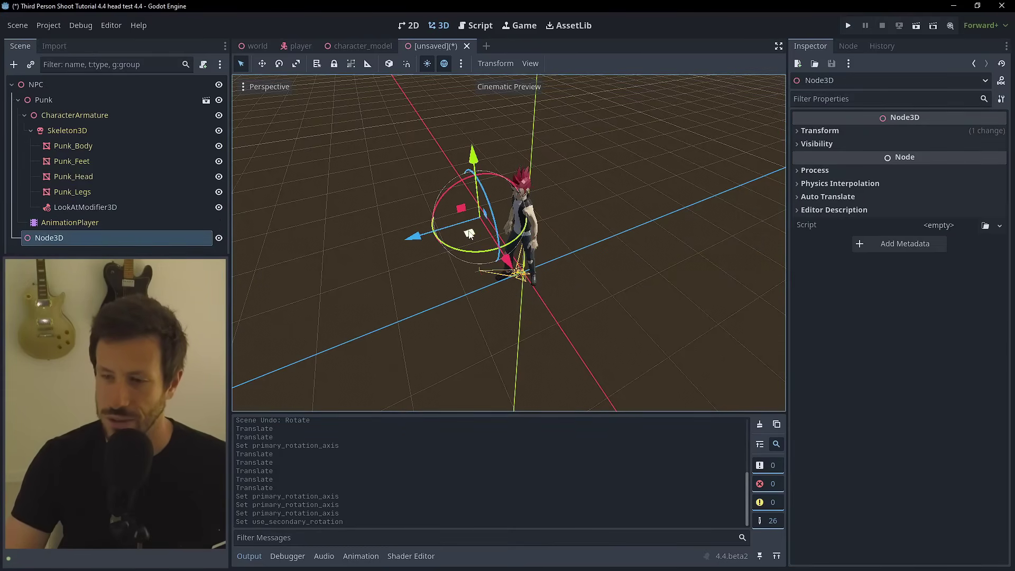
drag(470, 234, 373, 161)
drag(444, 255, 394, 205)
drag(432, 128, 453, 141)
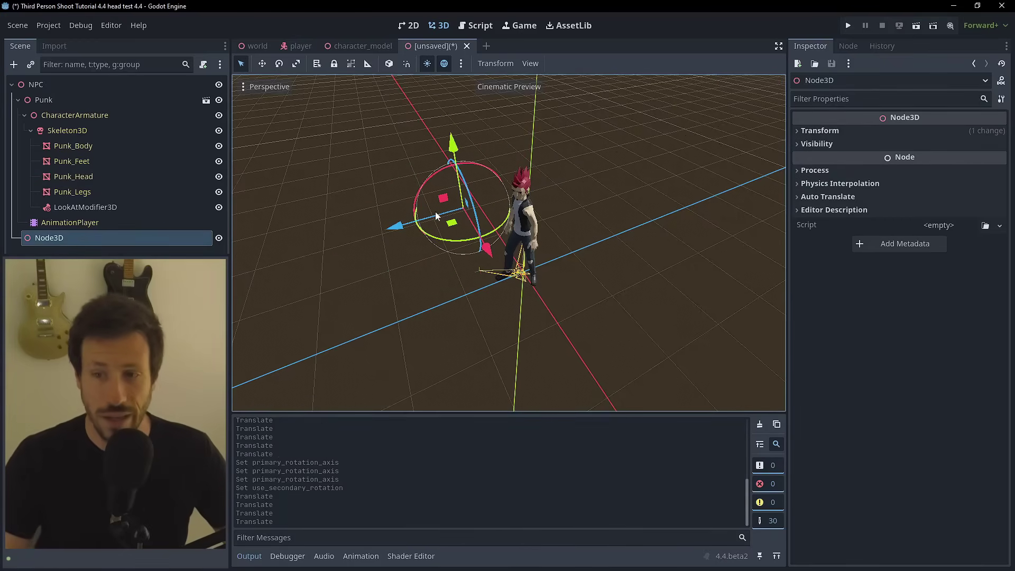
- Re-enable Use Secondary Rotation on the LookAtModifier3D
click(78, 208)
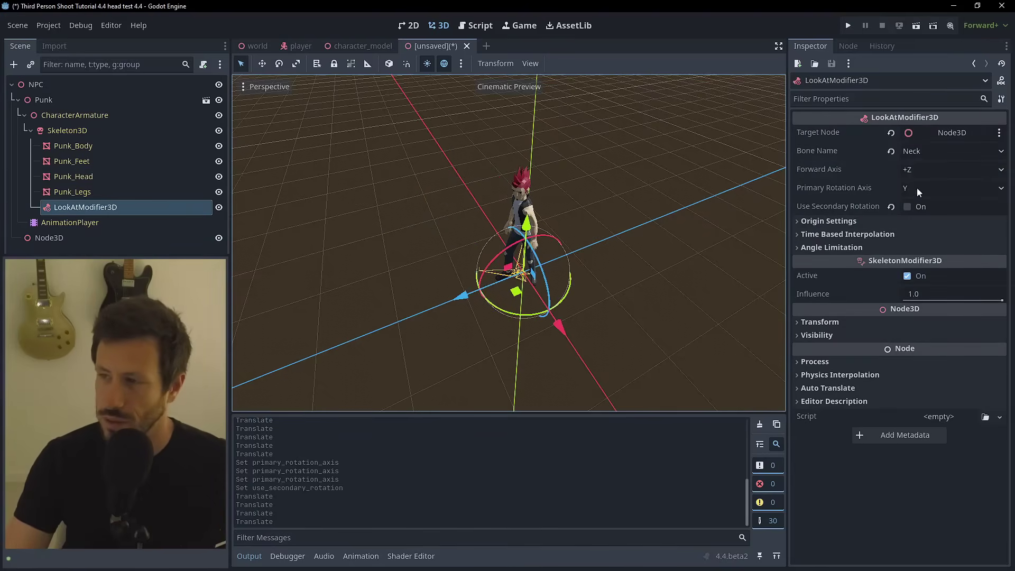
click(921, 206)
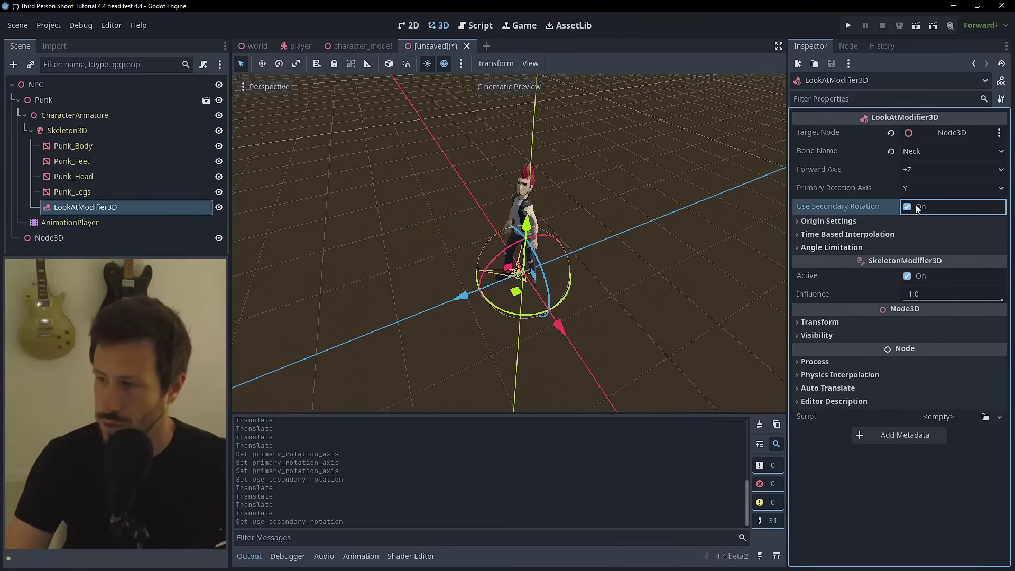
click(178, 239)
click(77, 206)
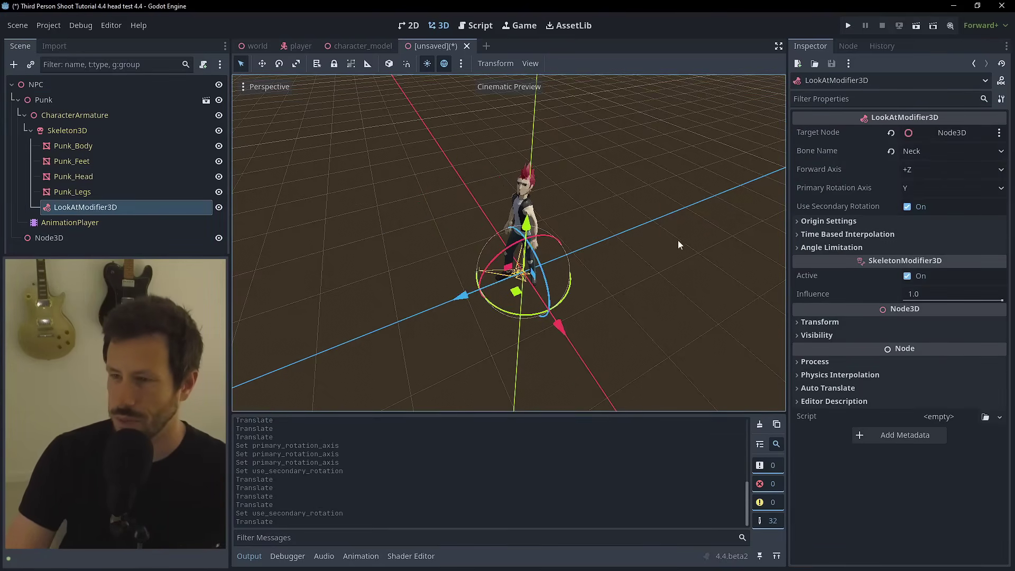
- Expand the origin (kept at Self), time-based interpolation, and angle limitation sections
click(885, 221)
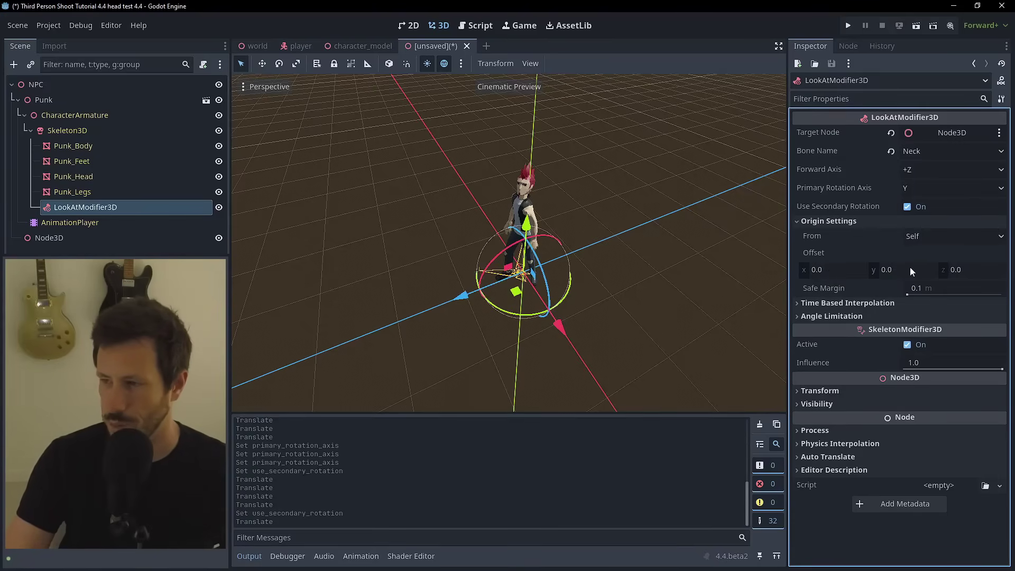
click(944, 235)
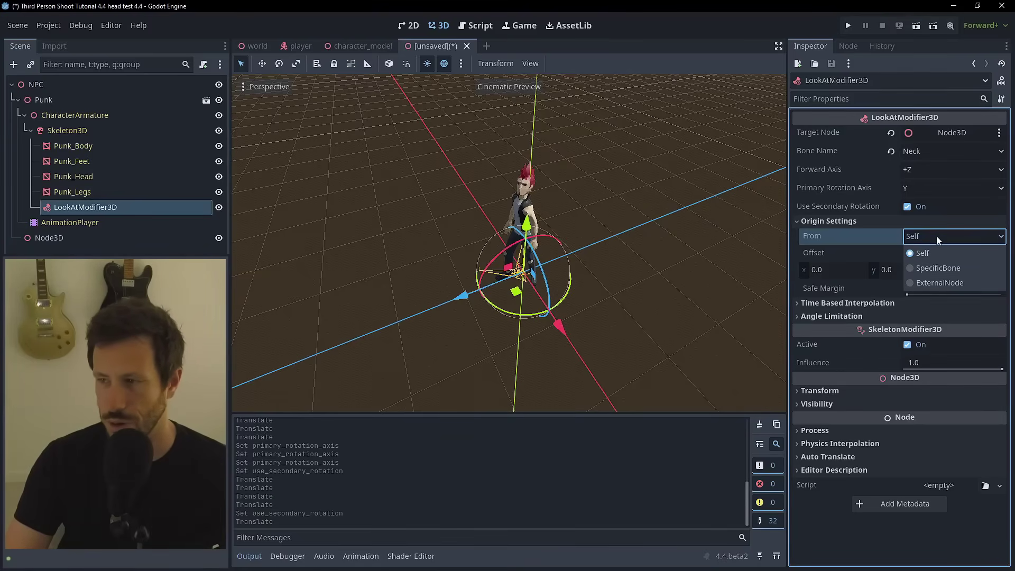
click(937, 236)
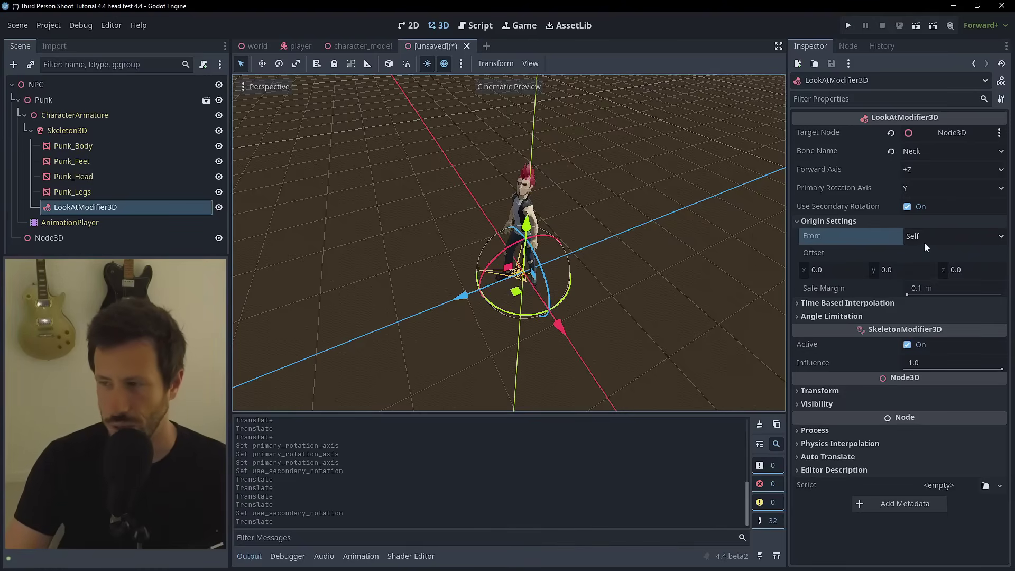
click(886, 303)
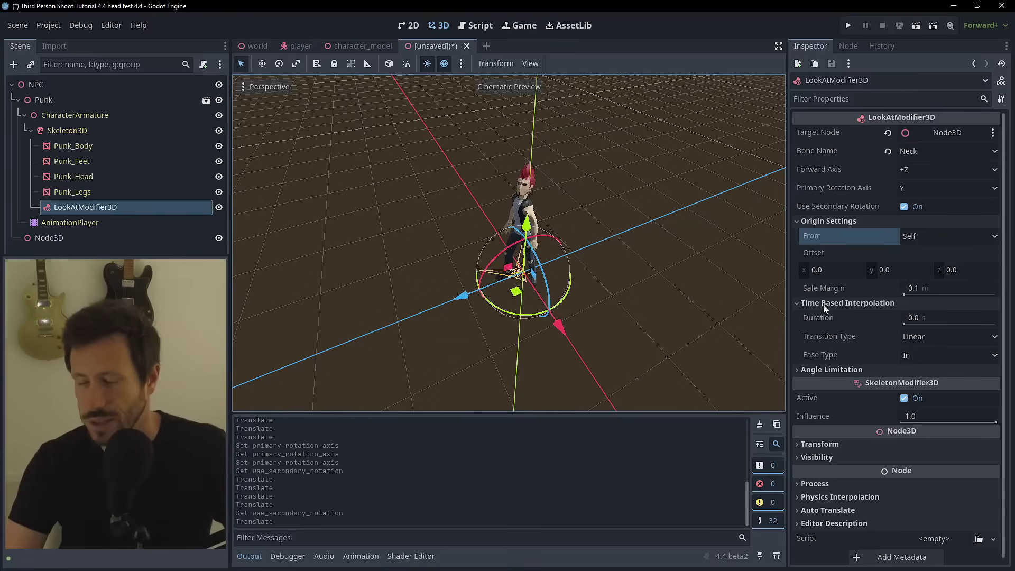
click(841, 369)
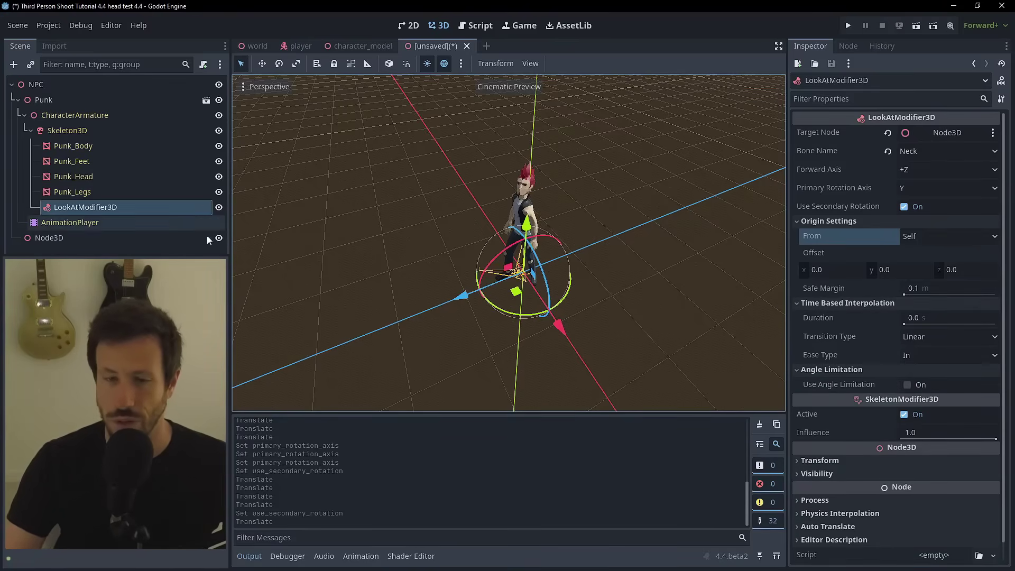
- Drag the Node3D target above and to the right of the Punk's head
click(69, 237)
drag(451, 229, 569, 200)
middle_drag(569, 200, 512, 266)
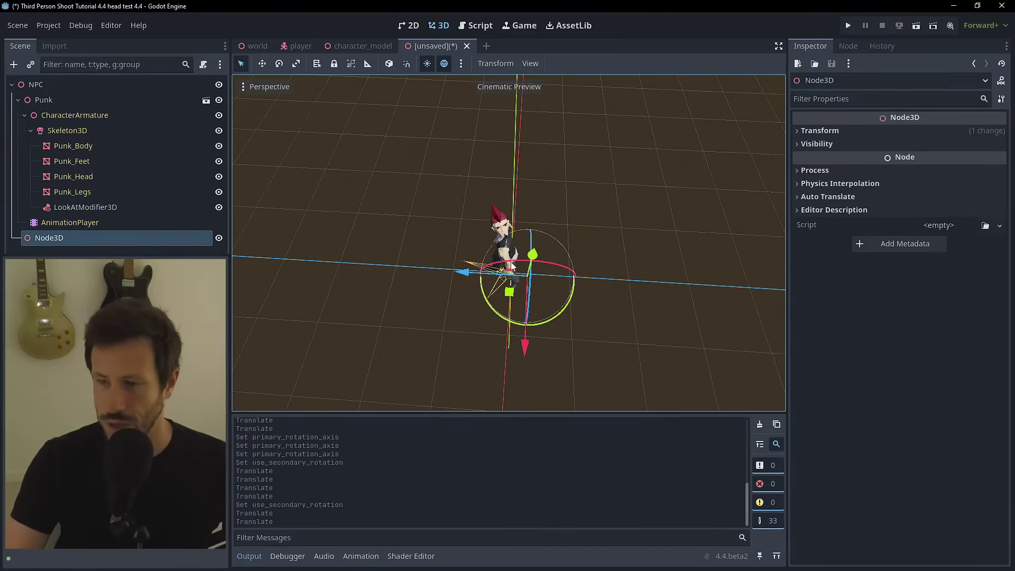
drag(509, 291, 555, 262)
middle_drag(555, 262, 467, 206)
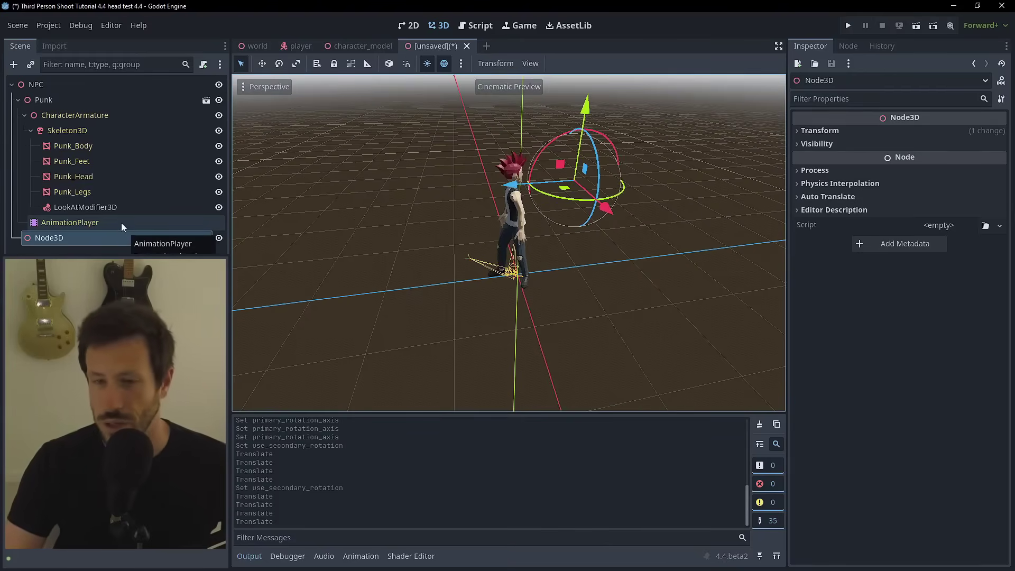
- Enable Use Angle Limitation, briefly try split limits, then restore Symmetry Limitation
click(131, 210)
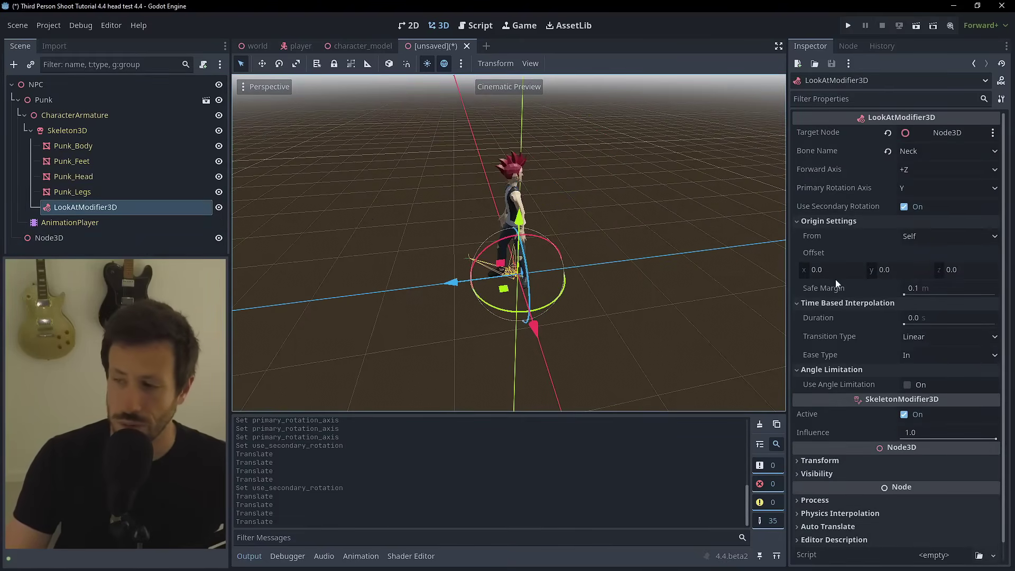
click(921, 384)
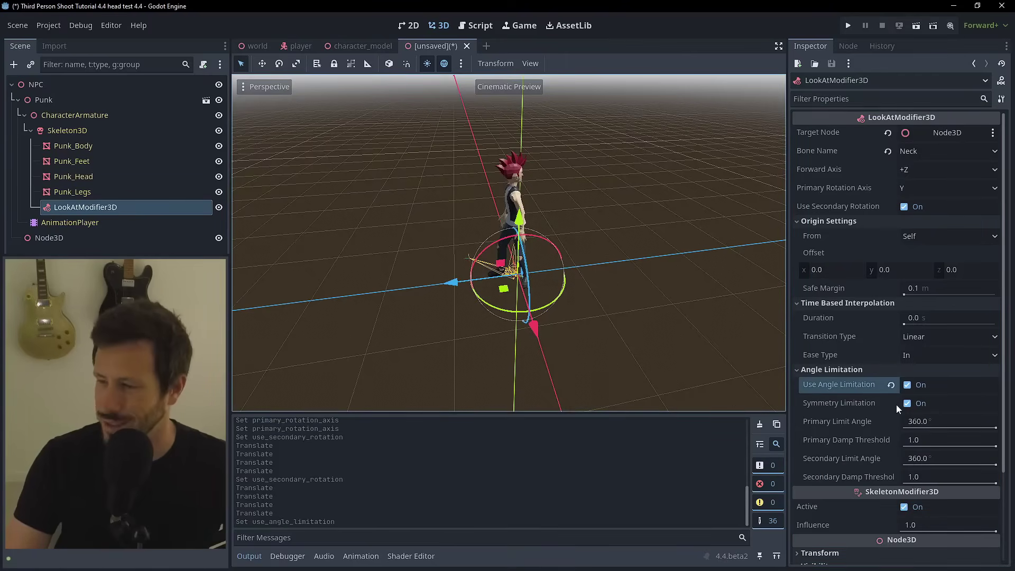
scroll(897, 405, down, 3)
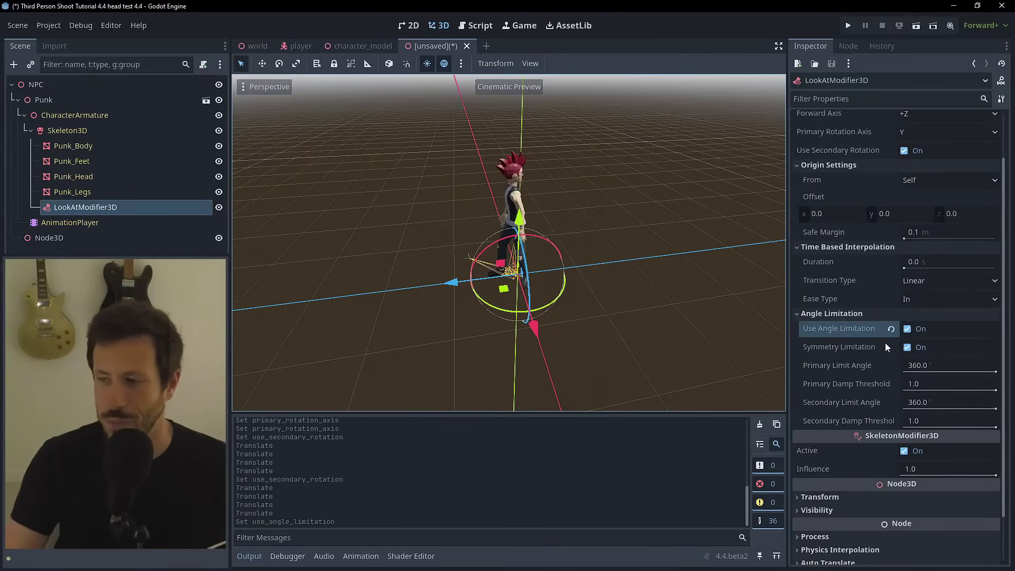
click(908, 347)
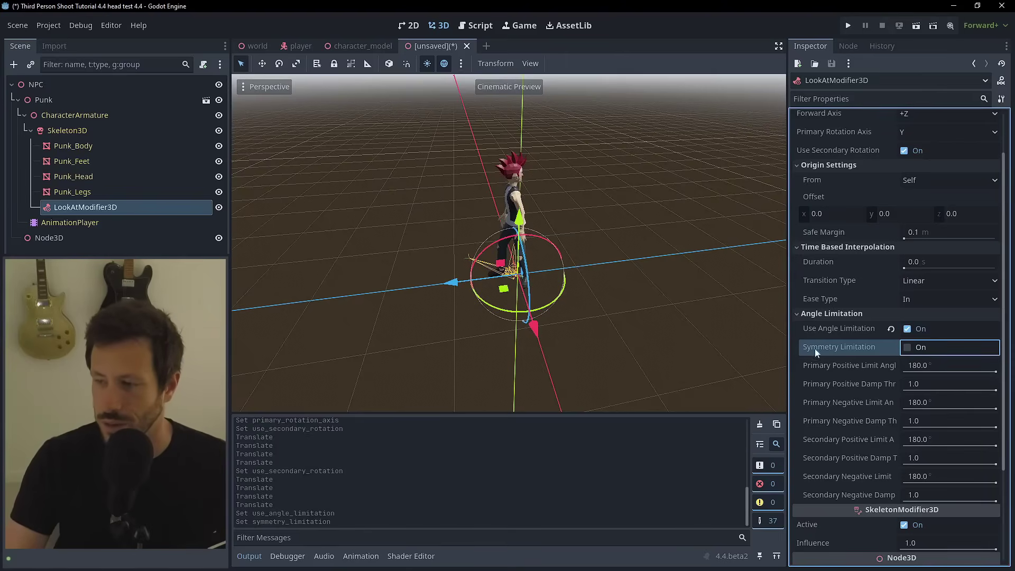
drag(788, 325, 711, 325)
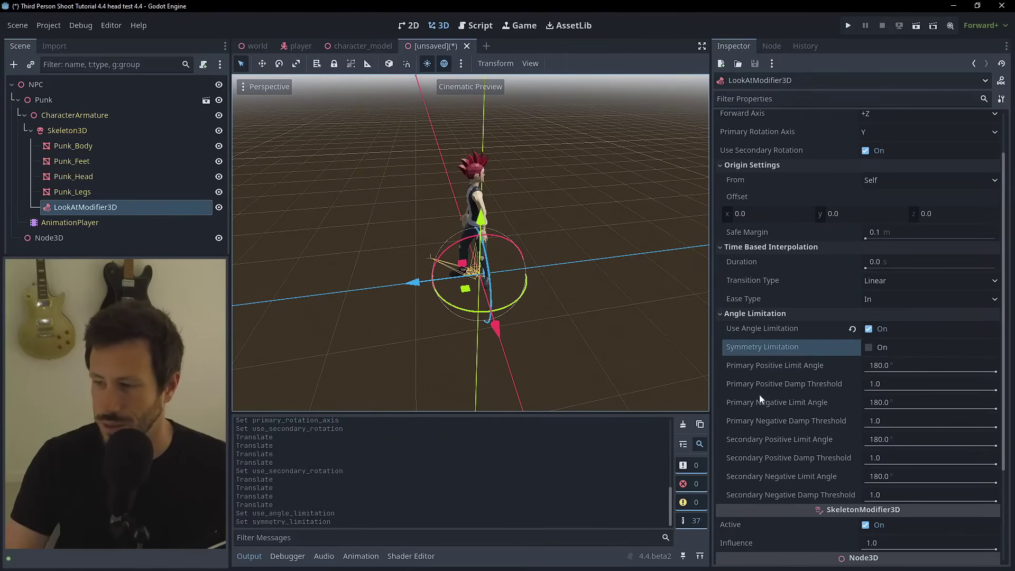
click(875, 349)
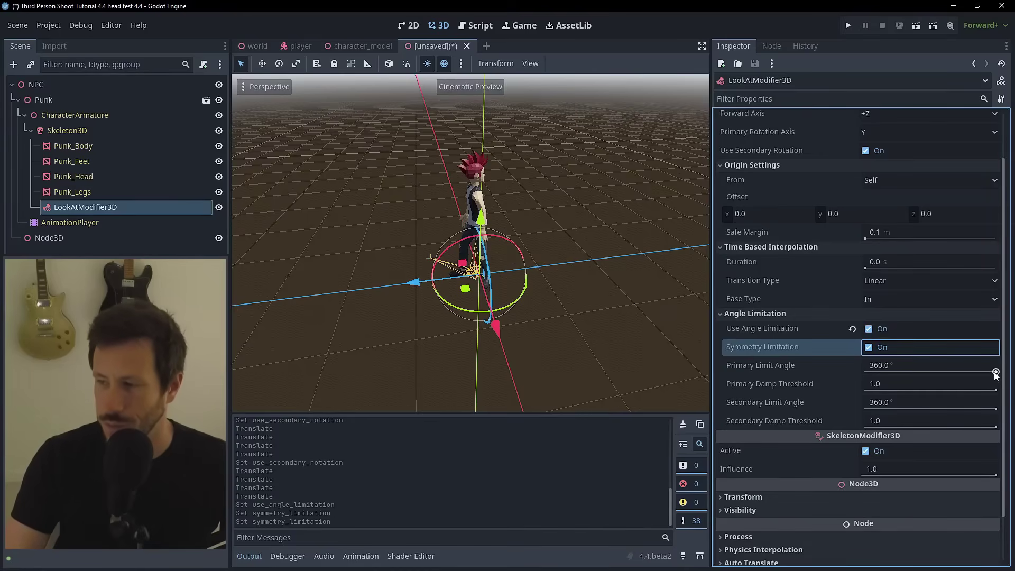
- Set Primary Limit Angle to 125 and move the Node3D to test the limit
drag(996, 374, 911, 373)
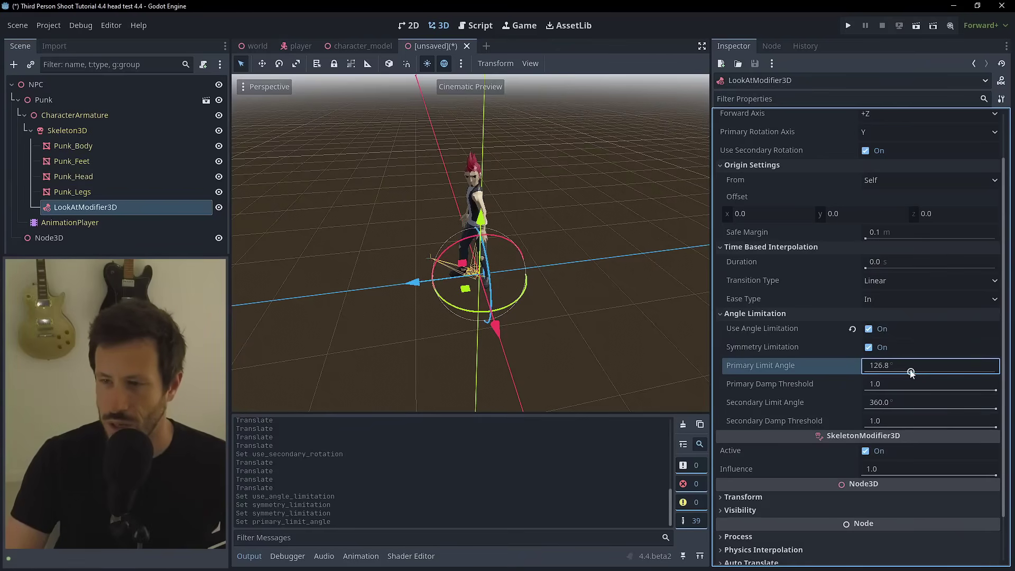
click(912, 372)
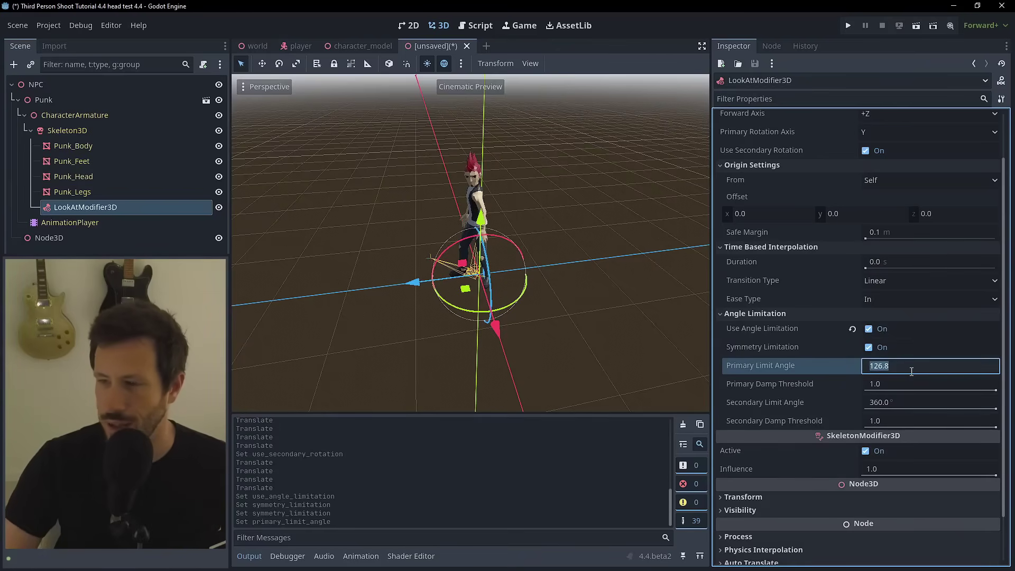
text(125)
key(Tab)
middle_drag(401, 242, 533, 272)
scroll(476, 243, down, 3)
click(97, 237)
drag(532, 272, 578, 267)
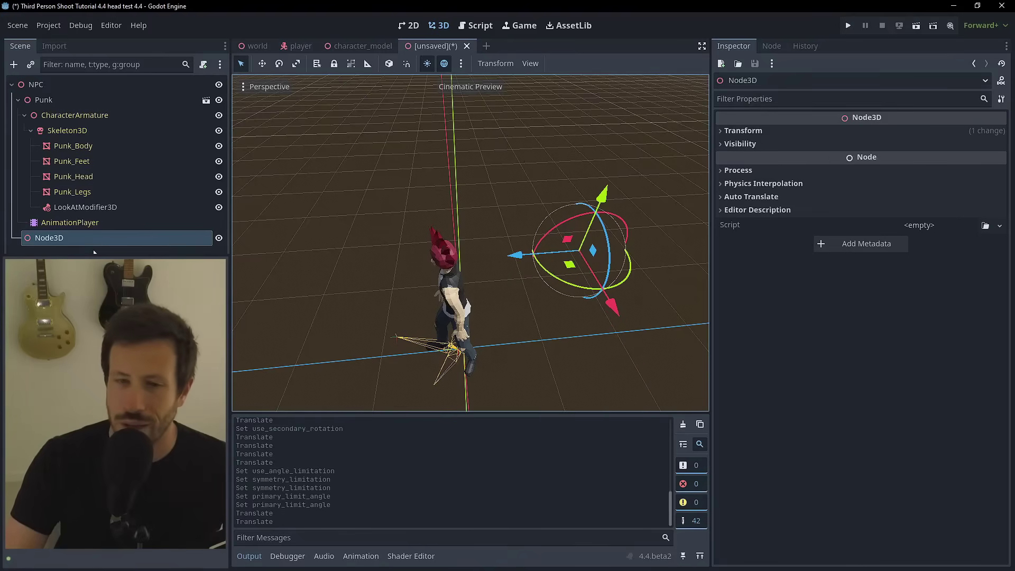
click(86, 206)
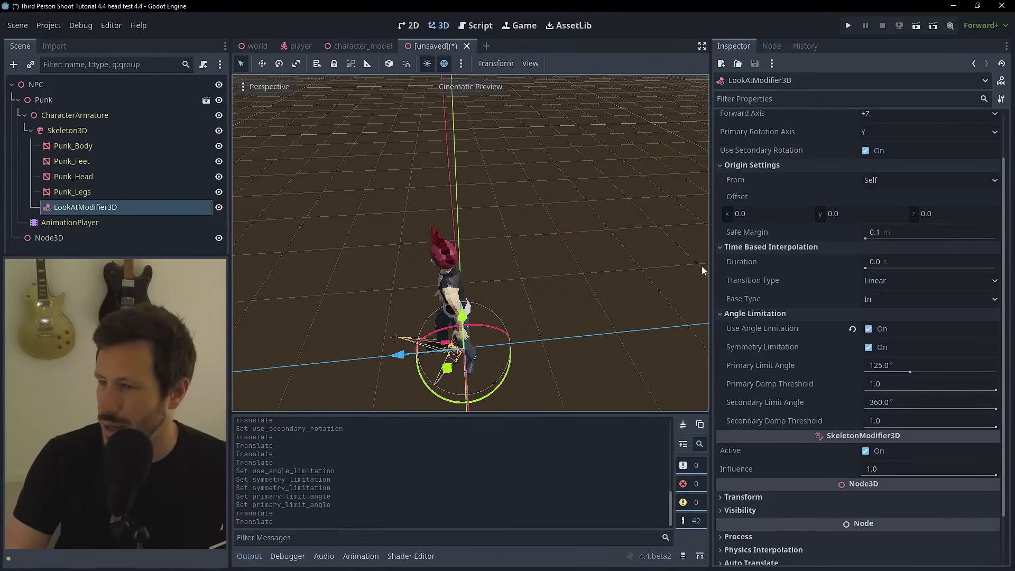
- Set the interpolation duration to 0.2 s and nudge the Node3D target to test the smoothing
click(877, 267)
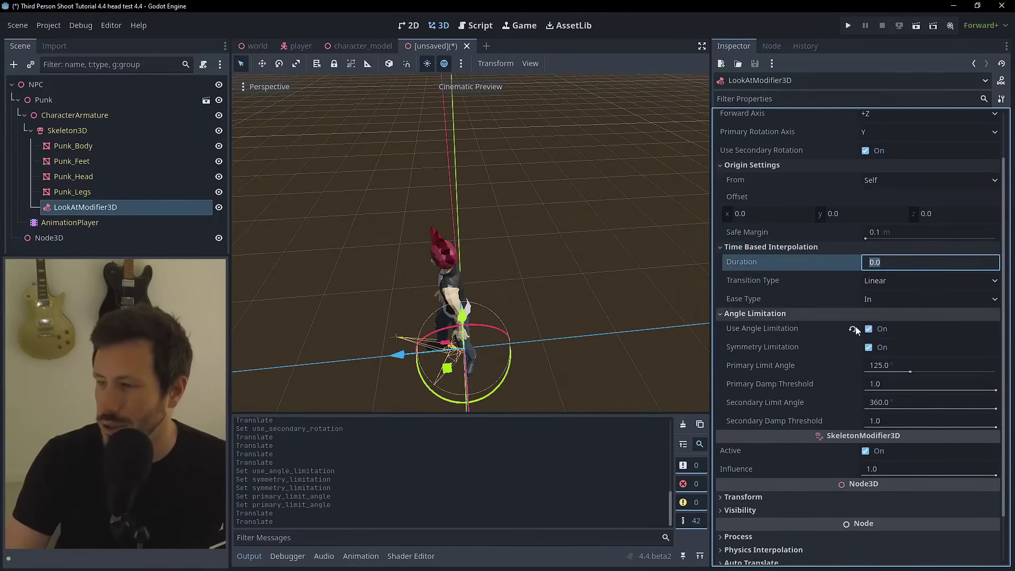
text(0.2)
key(Tab)
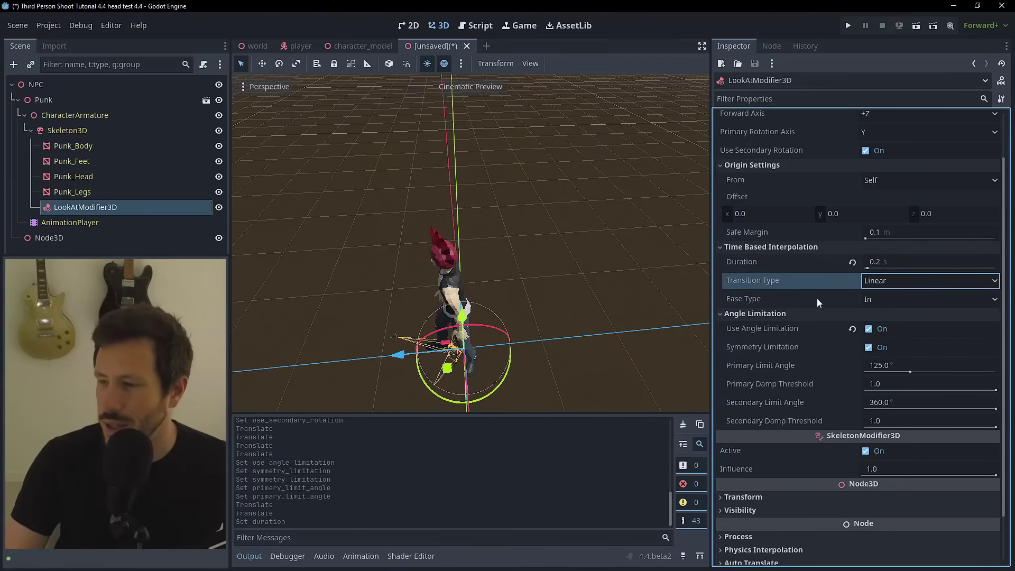
click(148, 239)
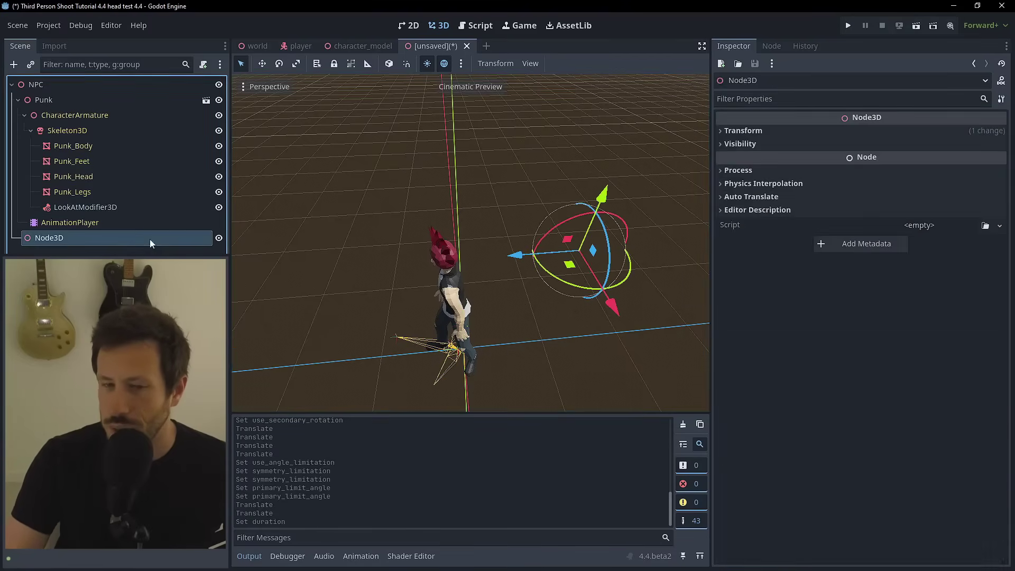
drag(576, 265, 580, 280)
- Set the look-at modifier's transition type to Expo and ease type to Out, then reselect the Node3D target
click(79, 207)
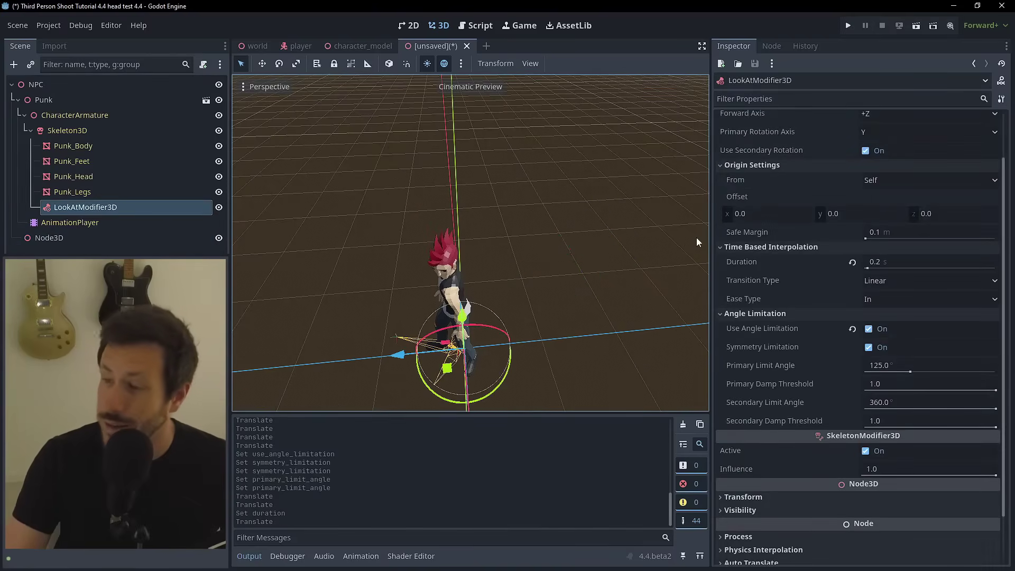
click(918, 282)
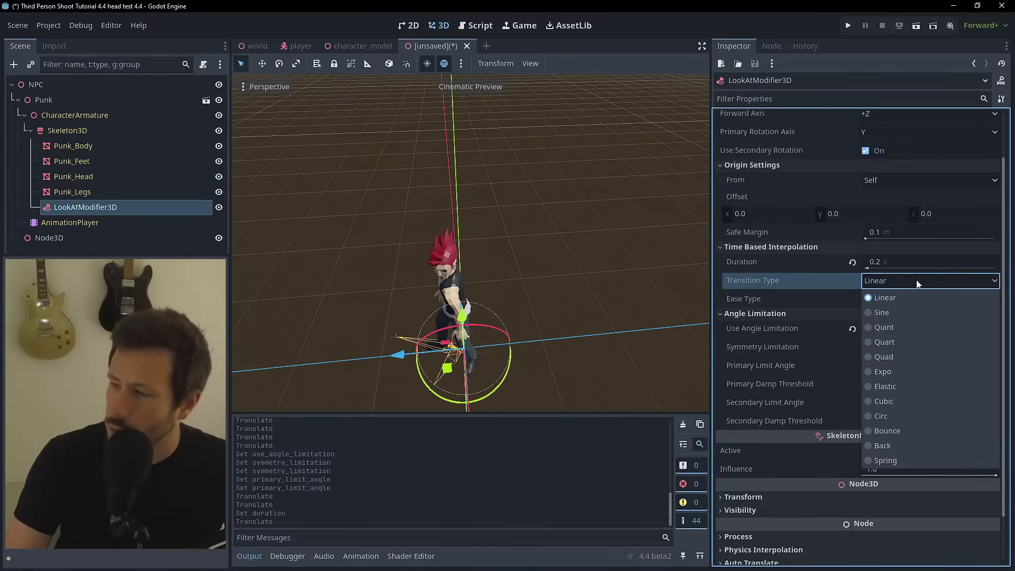
click(885, 370)
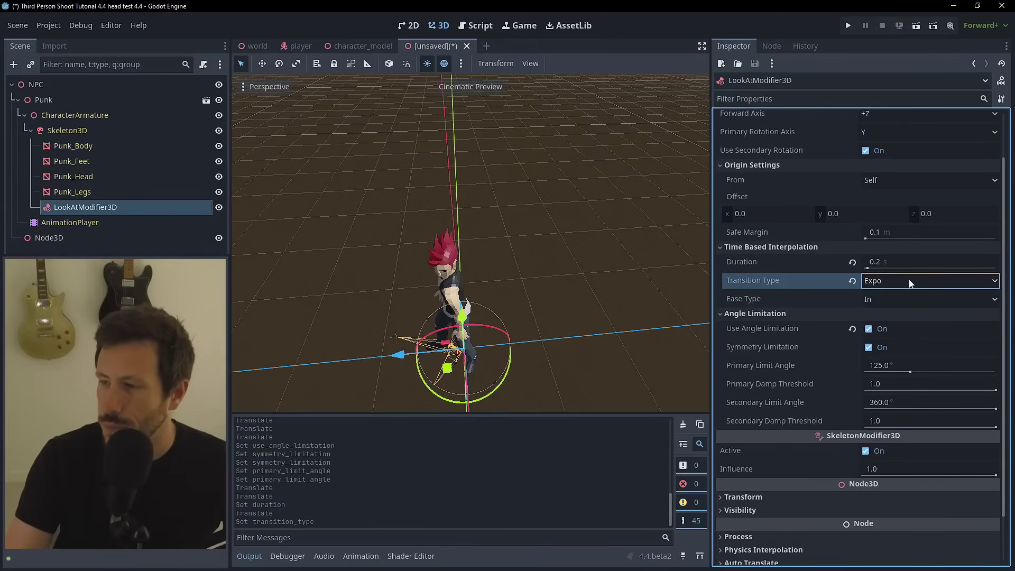
click(878, 299)
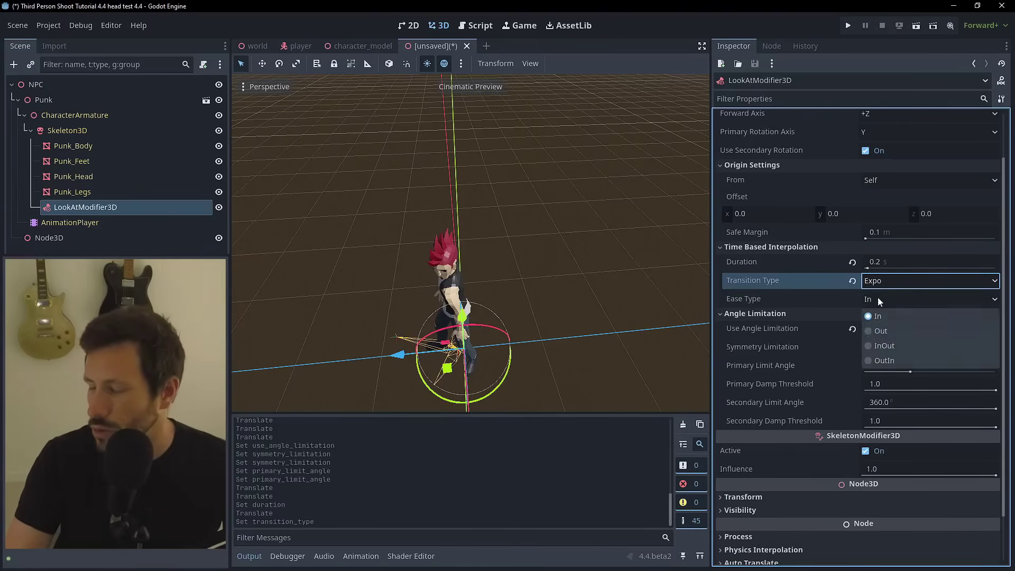
click(886, 329)
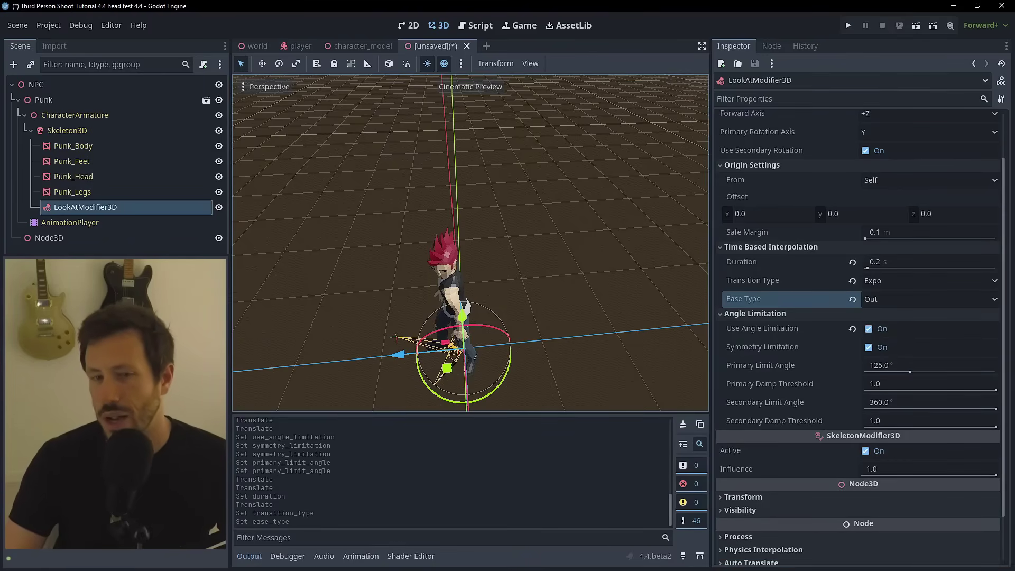
click(85, 238)
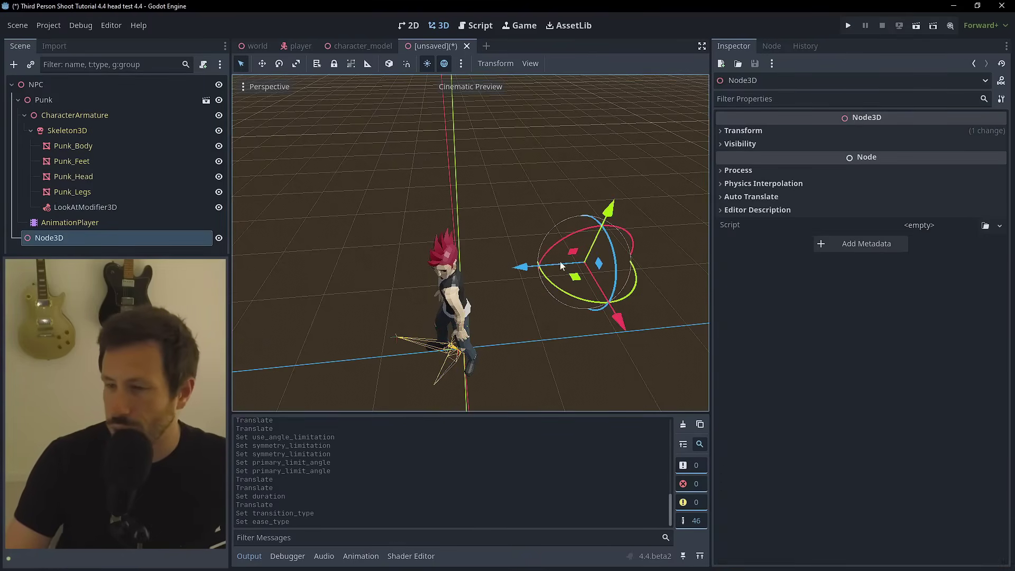